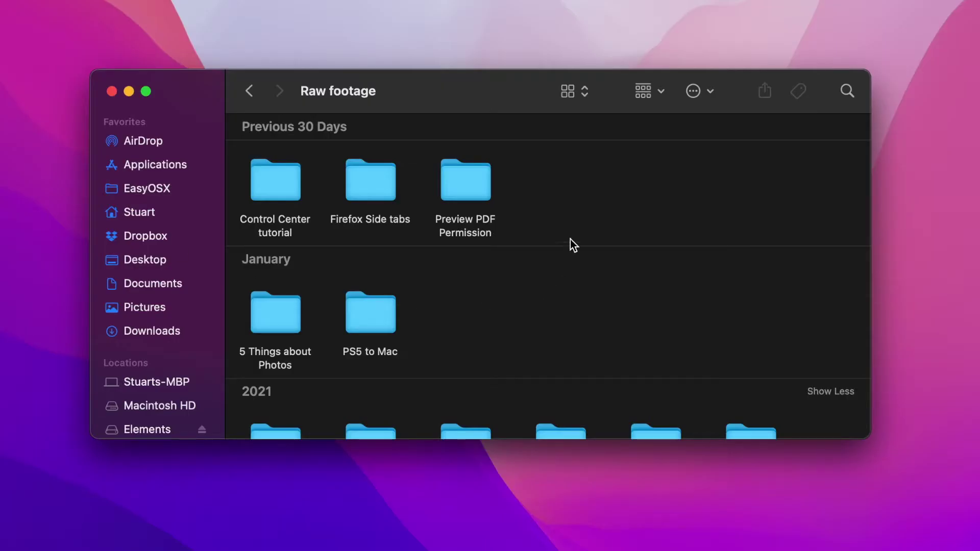
Browse Firefox Side tabs and its Video subfolder, then close the Finder window.
{"action": "double_click", "coordinate": [371, 188]}
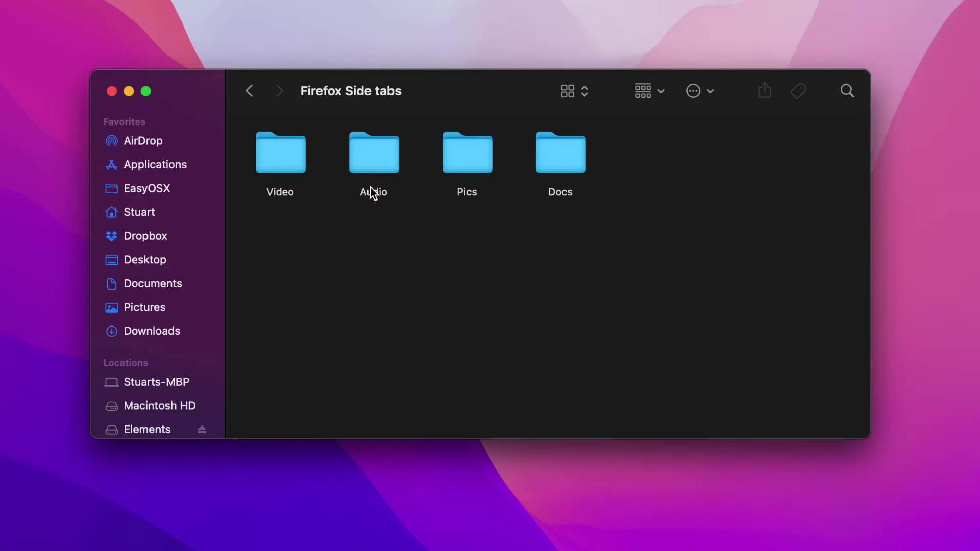
{"action": "key", "text": "Right"}
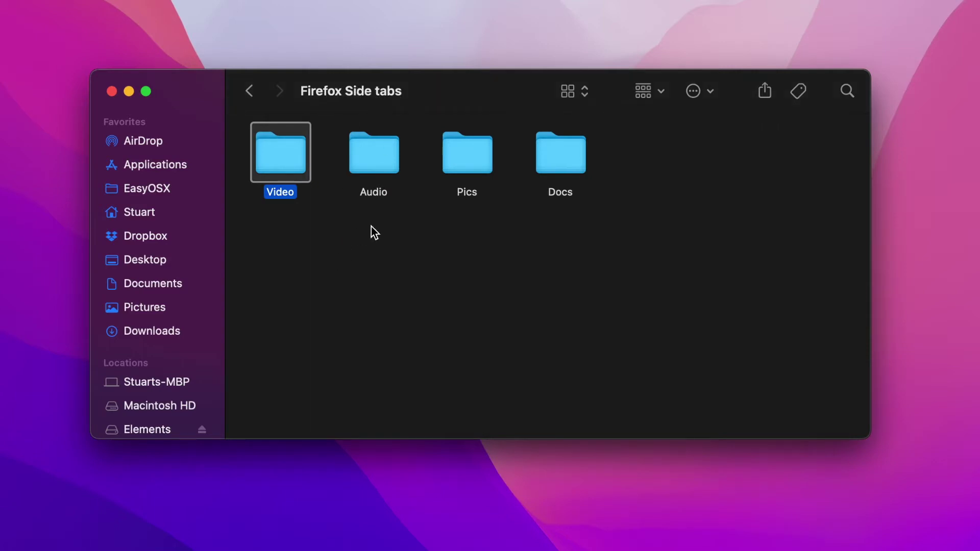
{"action": "left_click", "coordinate": [325, 224]}
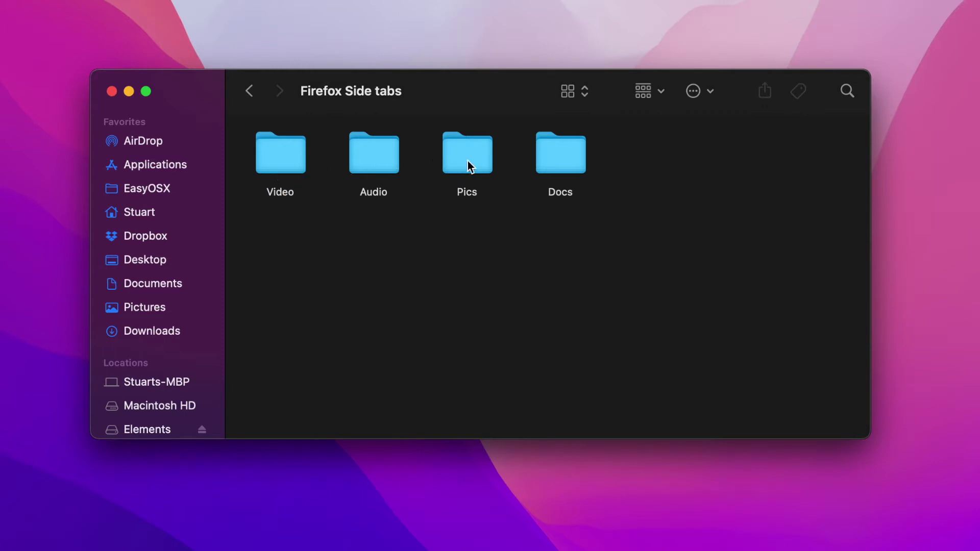
{"action": "double_click", "coordinate": [268, 149]}
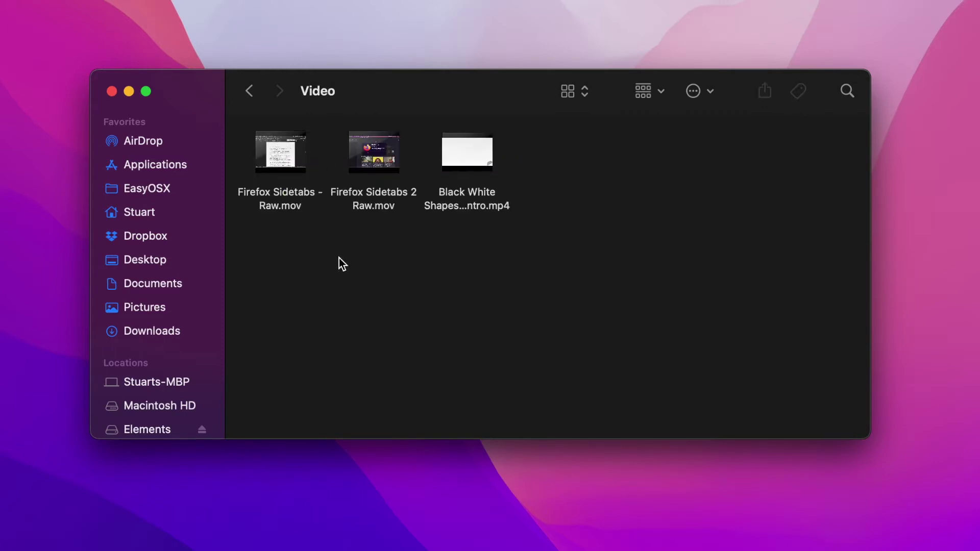
{"action": "key", "text": "super+Up"}
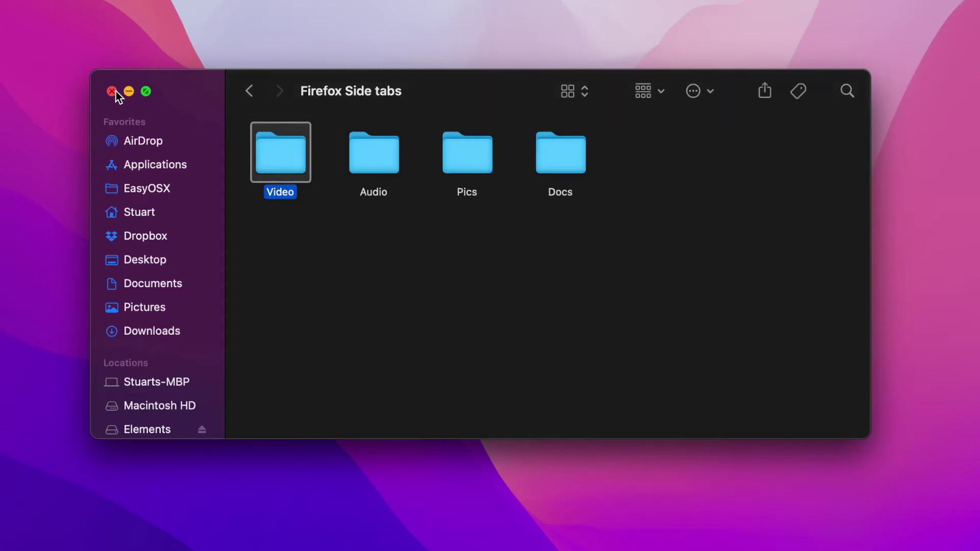
{"action": "left_click", "coordinate": [112, 91]}
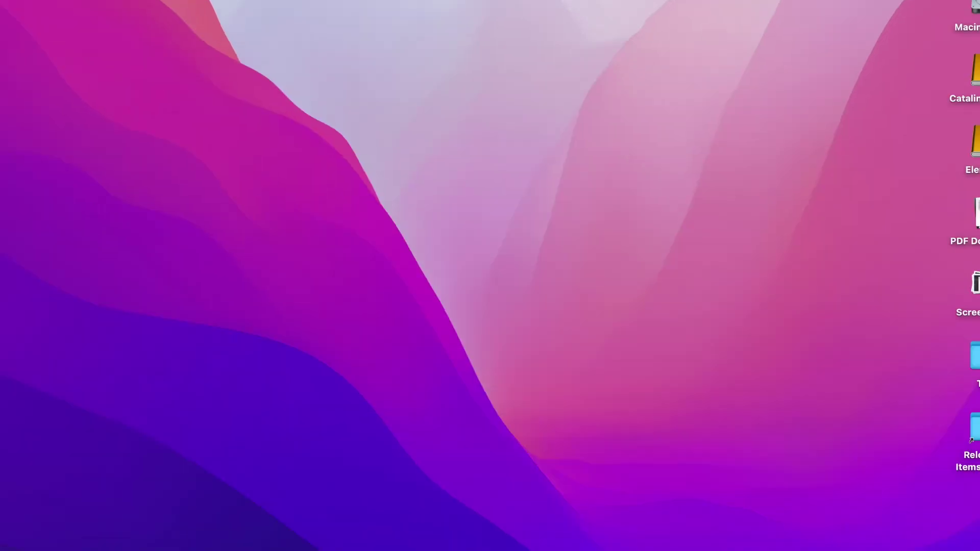
Launch Shortcuts from the Dock and start a new empty shortcut.
{"action": "left_click", "coordinate": [541, 508]}
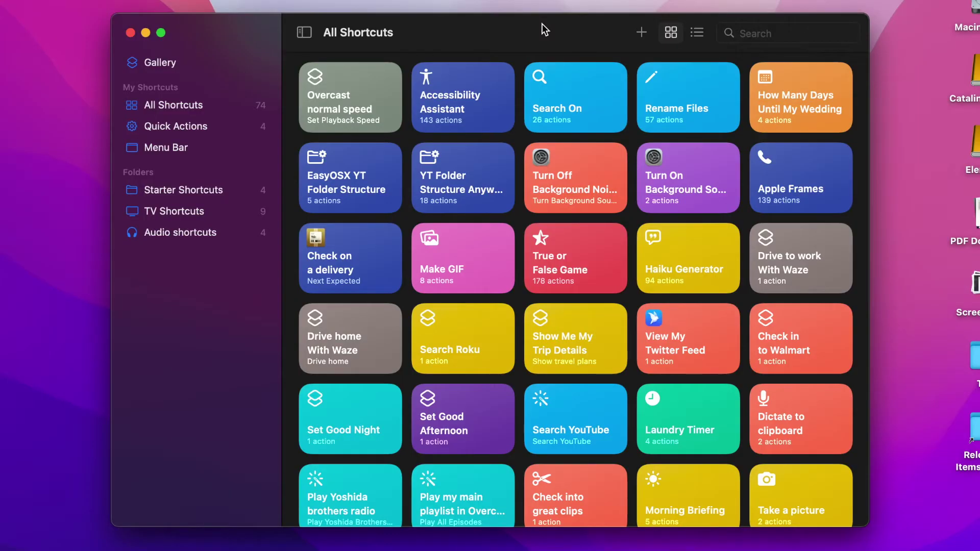
{"action": "left_click", "coordinate": [640, 36]}
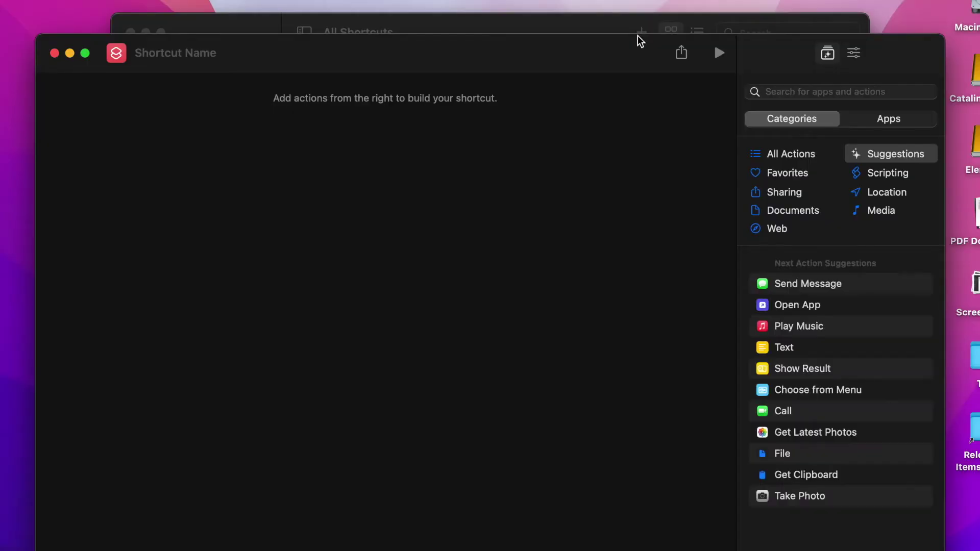
Name the shortcut 'Nested Folders' and give it a blue document-stack icon.
{"action": "type", "text": "Nested Folders"}
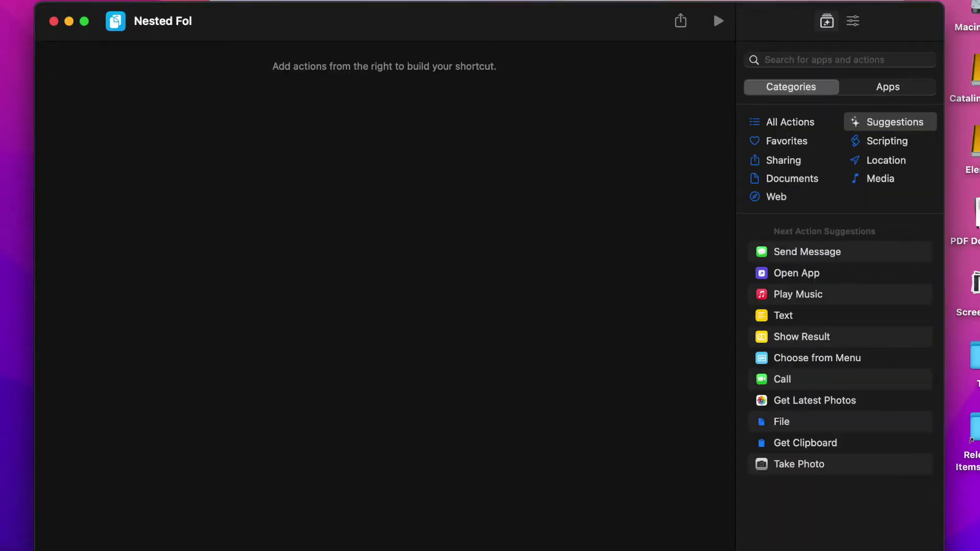
{"action": "left_click", "coordinate": [122, 20]}
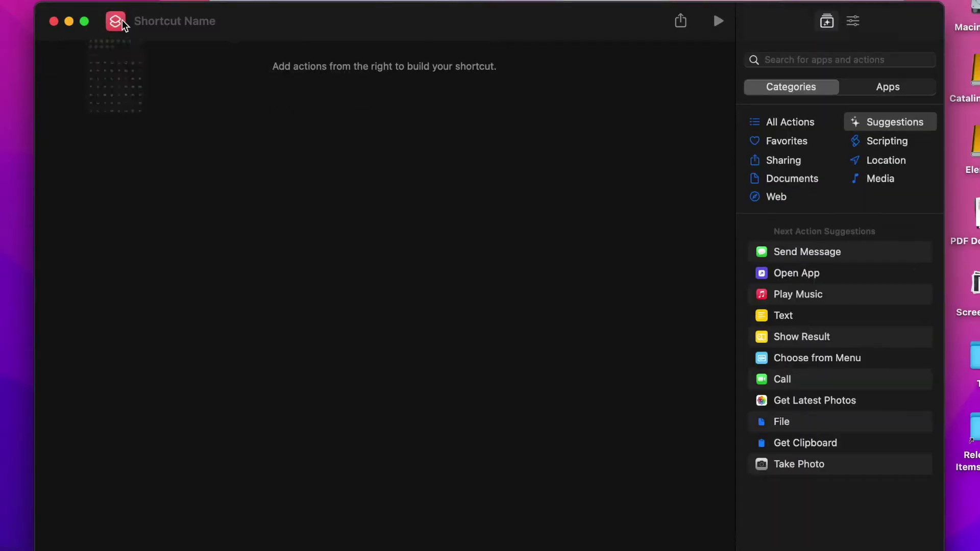
{"action": "left_click", "coordinate": [169, 63]}
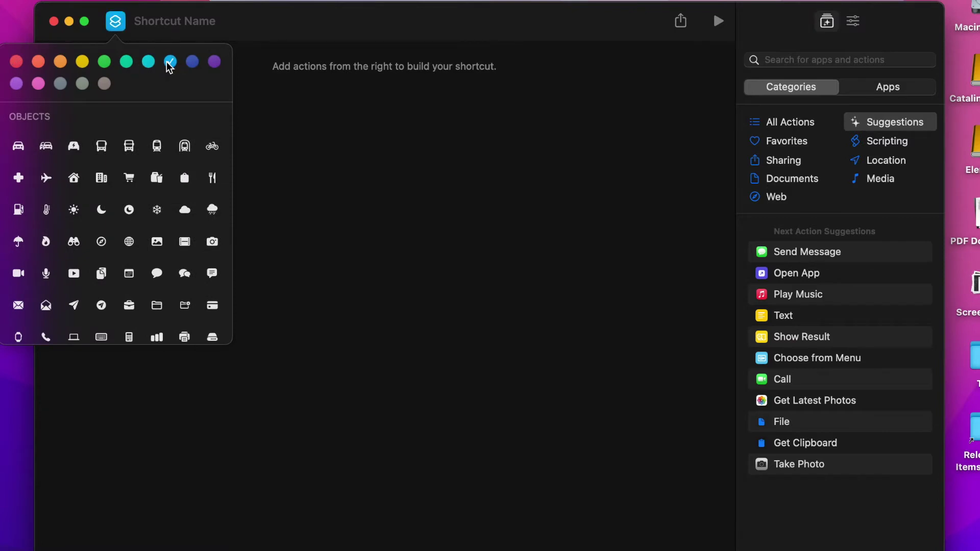
{"action": "scroll", "coordinate": [117, 245], "scroll_direction": "down", "scroll_amount": 1}
{"action": "left_click", "coordinate": [101, 261]}
{"action": "left_click", "coordinate": [351, 137]}
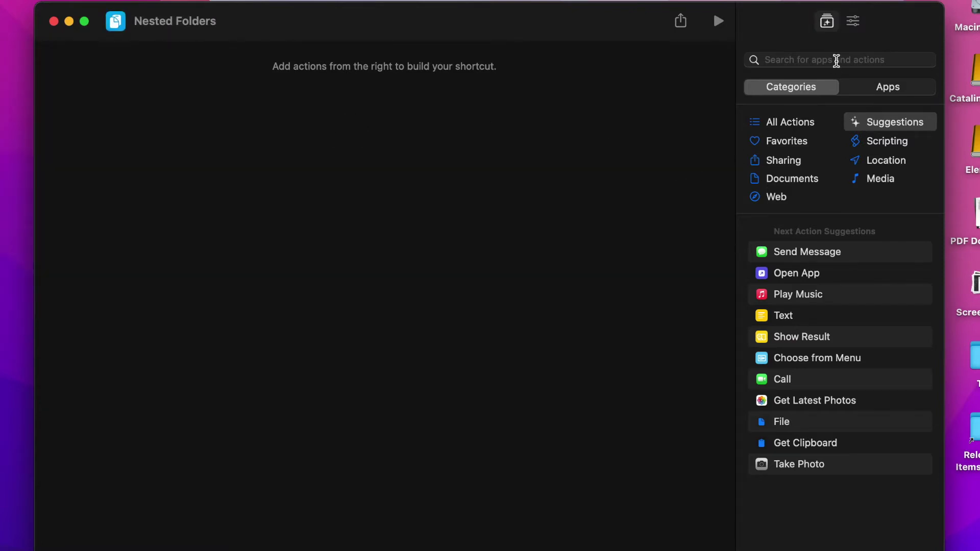
Search 'create folder' and add the Create Folder action to the shortcut.
{"action": "left_click", "coordinate": [837, 61]}
{"action": "type", "text": "cre"}
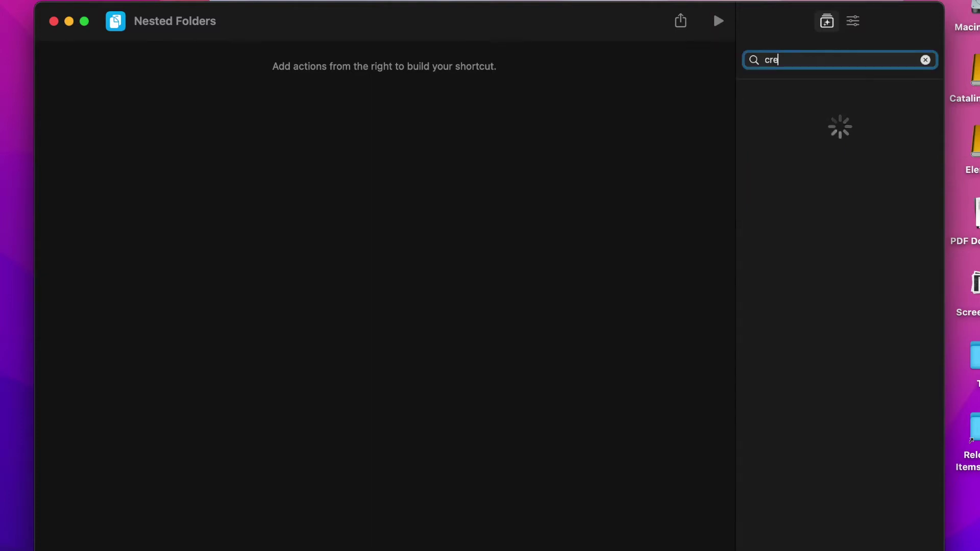
{"action": "type", "text": "ate folder"}
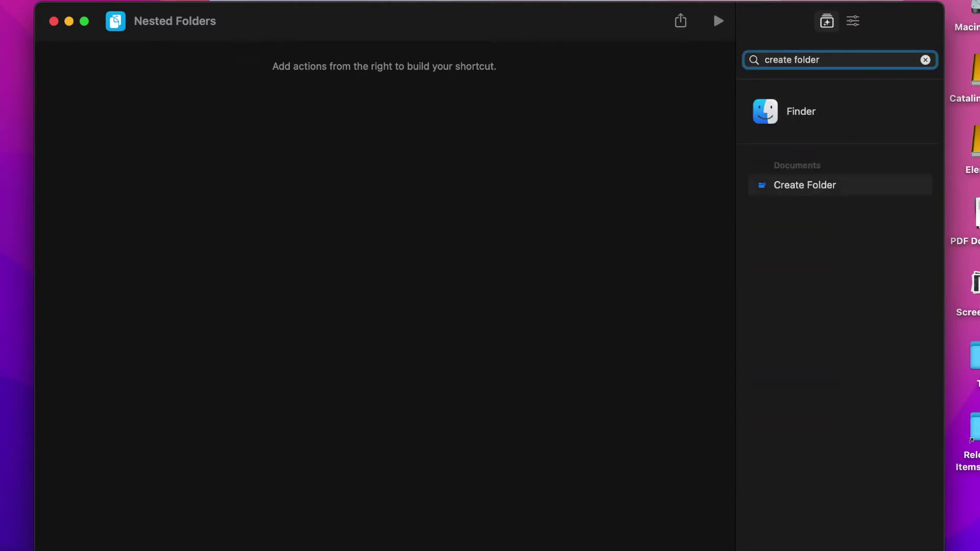
{"action": "left_click", "coordinate": [826, 185]}
{"action": "left_click_drag", "start_coordinate": [826, 187], "coordinate": [387, 97]}
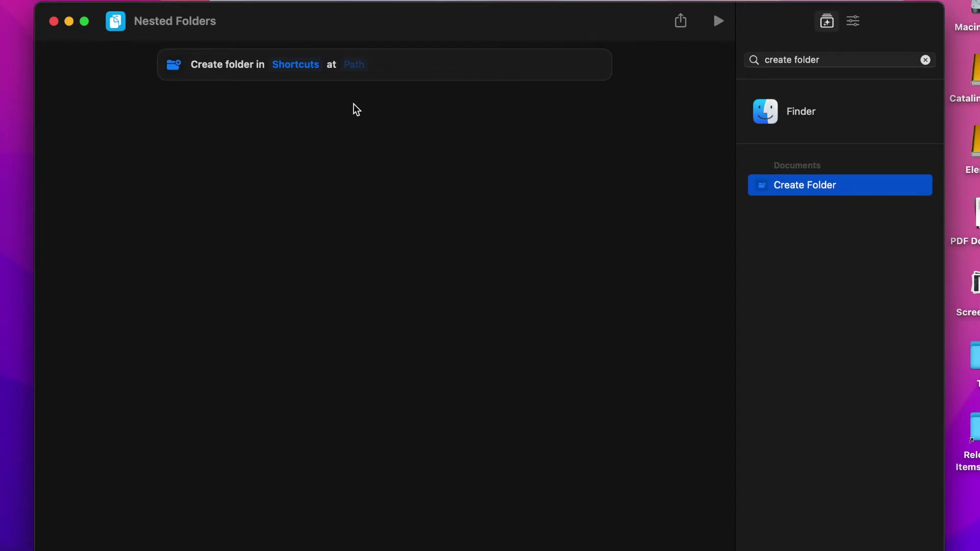
{"action": "left_click", "coordinate": [301, 68]}
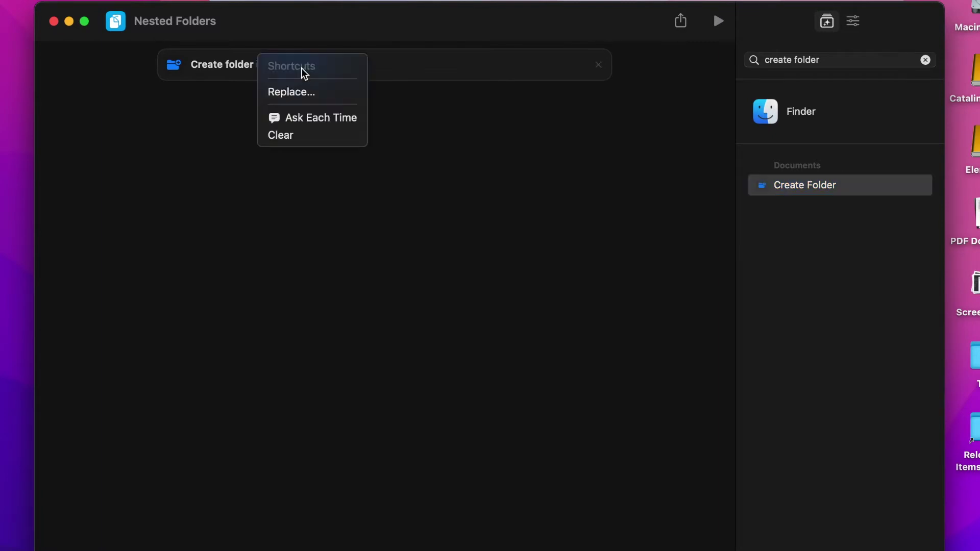
{"action": "left_click", "coordinate": [294, 101]}
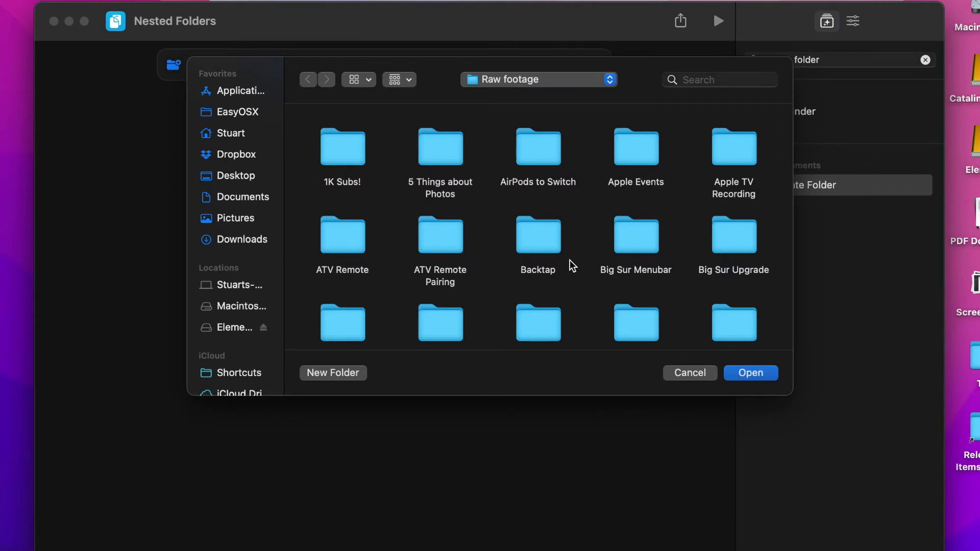
{"action": "key", "text": "super+Up"}
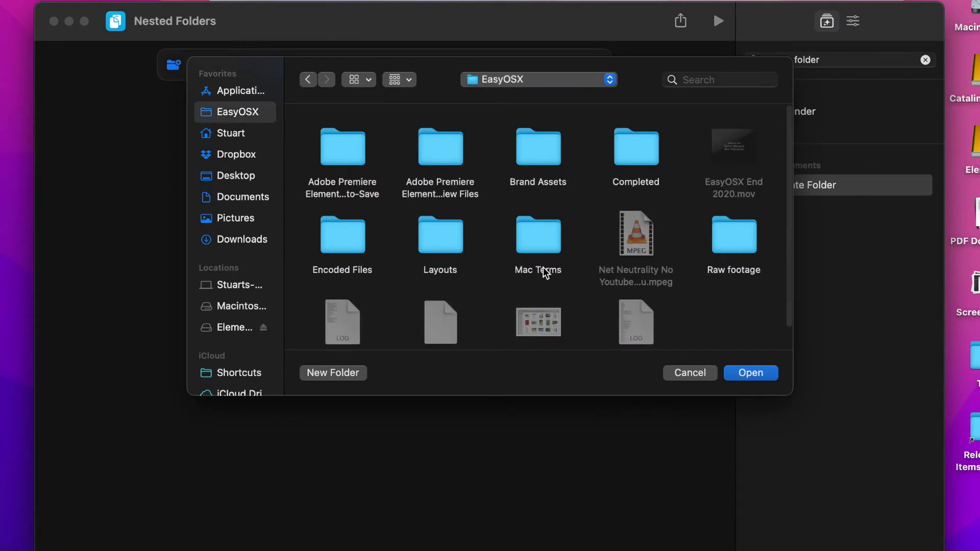
{"action": "left_click", "coordinate": [738, 236]}
{"action": "double_click", "coordinate": [738, 236]}
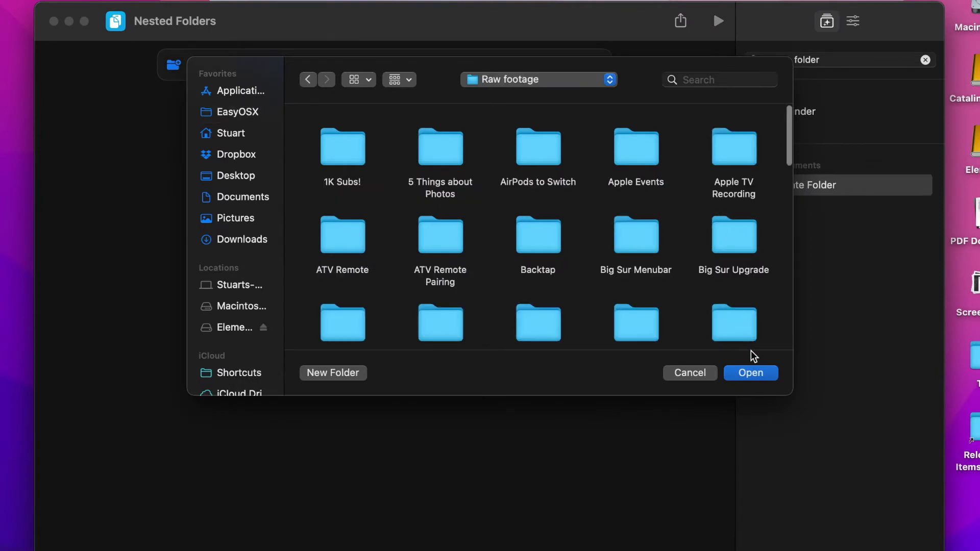
{"action": "left_click", "coordinate": [748, 373]}
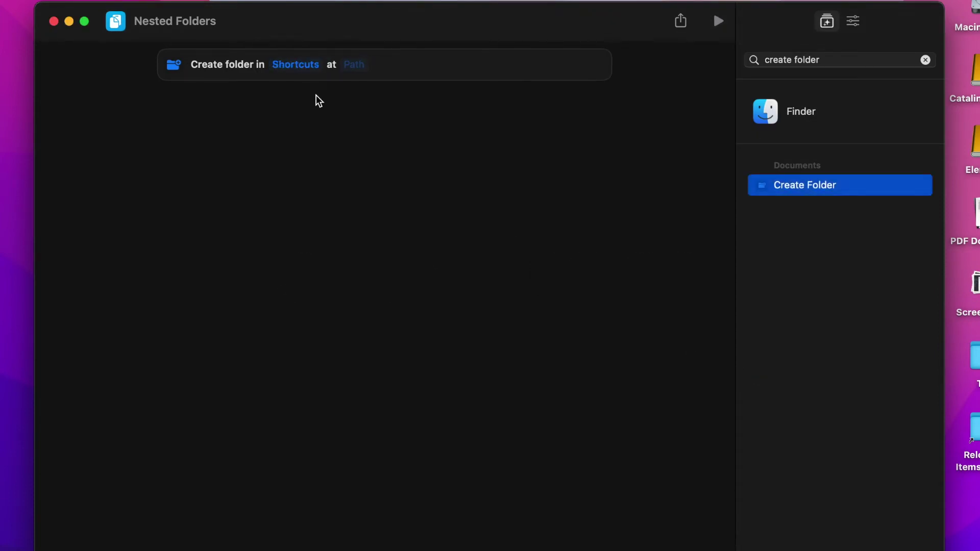
{"action": "left_click", "coordinate": [301, 68]}
Put the folder in Shortcut Input and restrict accepted input types to Folders only.
{"action": "left_click", "coordinate": [313, 109]}
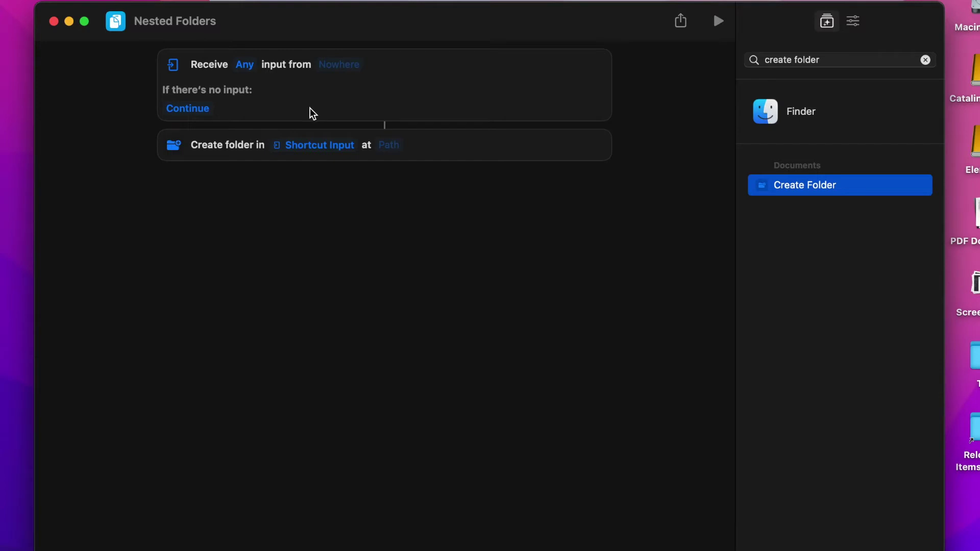
{"action": "left_click", "coordinate": [248, 66]}
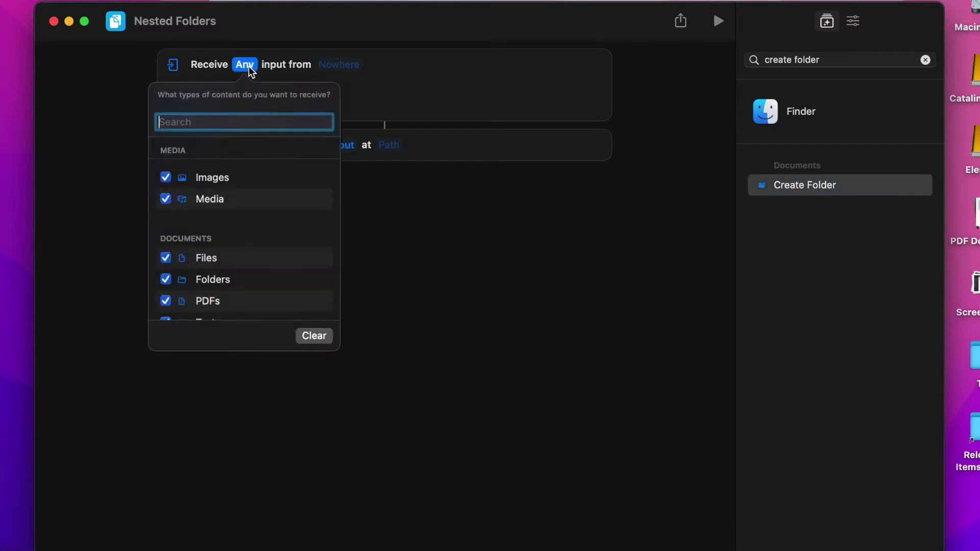
{"action": "left_click", "coordinate": [325, 336]}
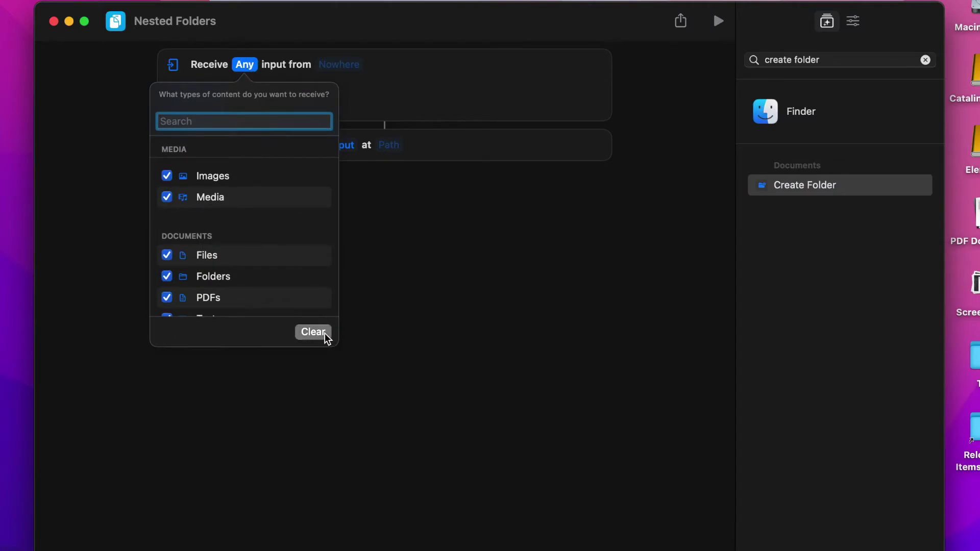
{"action": "left_click", "coordinate": [243, 65]}
{"action": "left_click", "coordinate": [168, 278]}
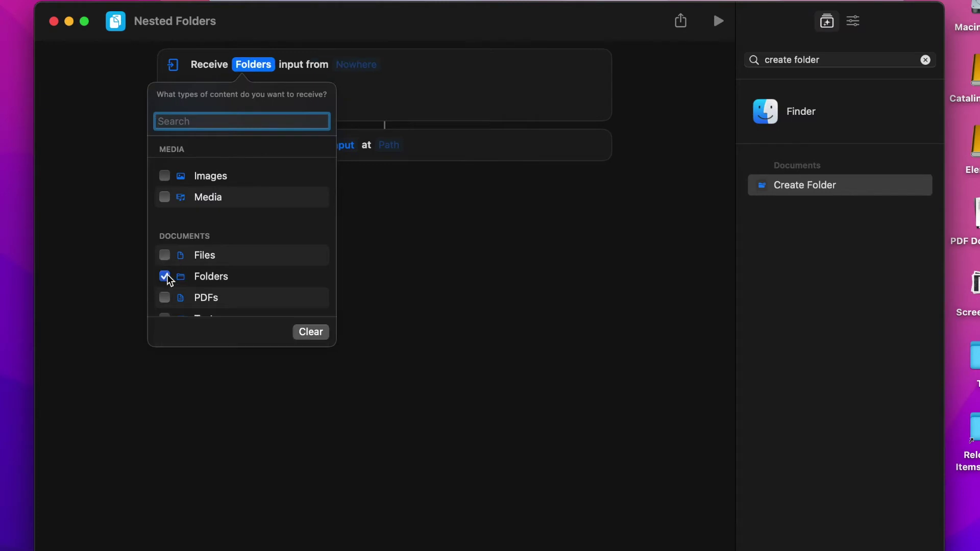
{"action": "left_click", "coordinate": [383, 96]}
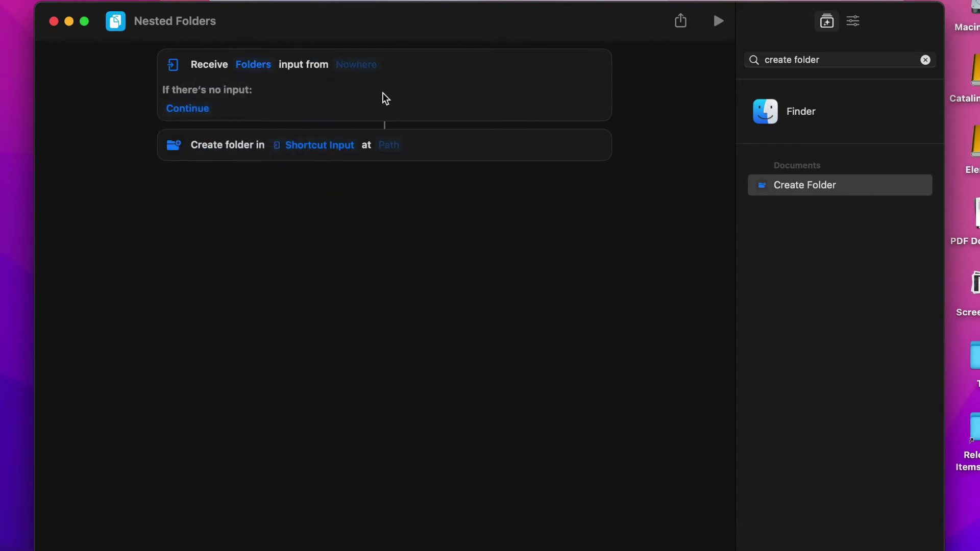
{"action": "left_click", "coordinate": [367, 70]}
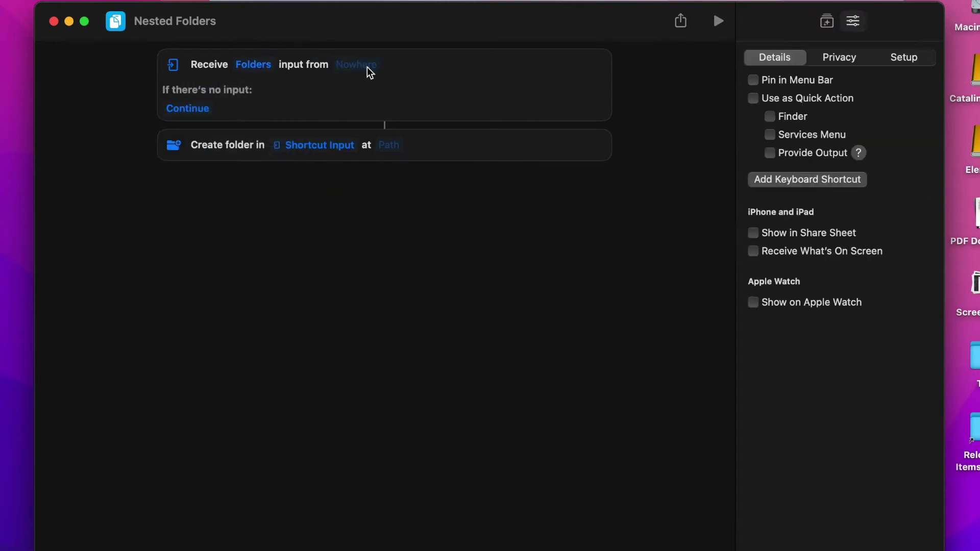
Enable Use as Quick Action with Finder checked in the shortcut's Details.
{"action": "left_click", "coordinate": [753, 99]}
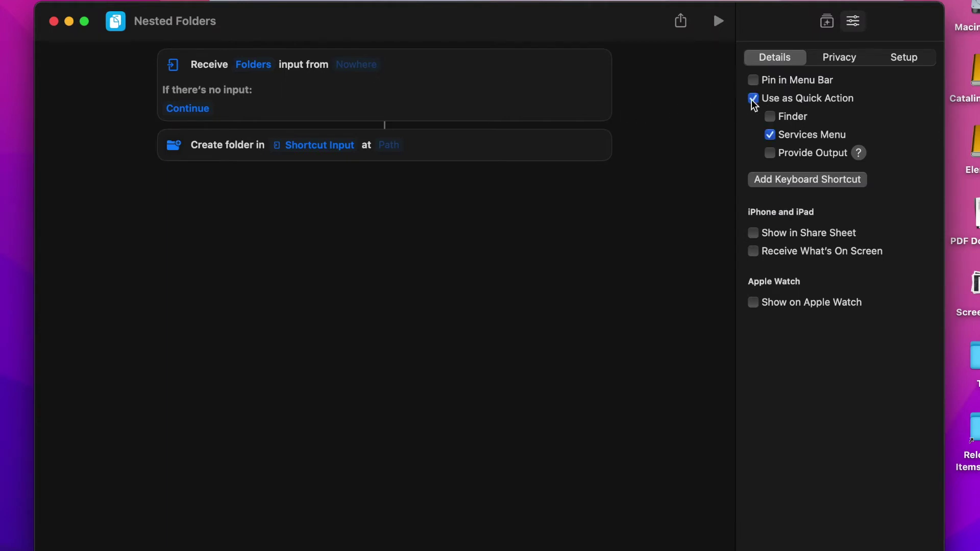
{"action": "left_click", "coordinate": [771, 117]}
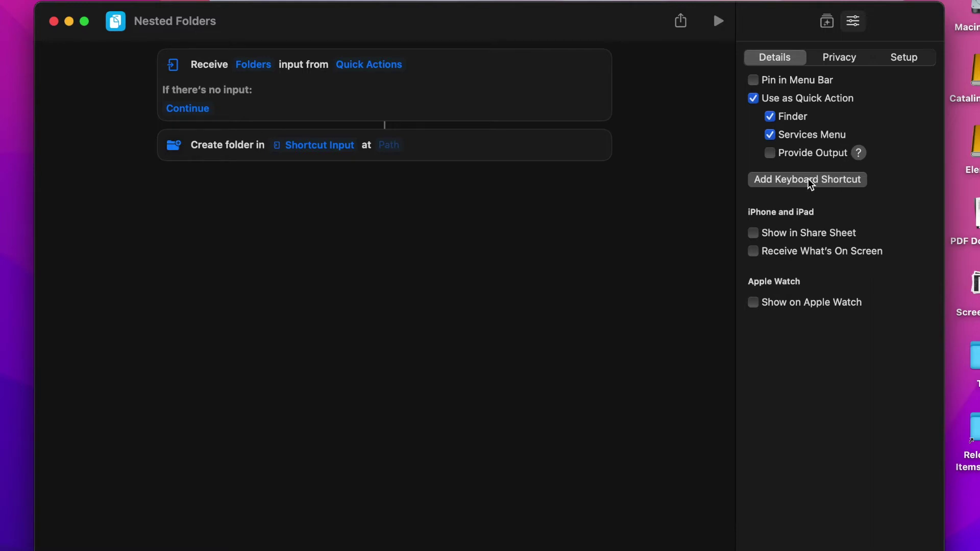
{"action": "left_click", "coordinate": [399, 148]}
Set the folder name to Ask Each Time with prompt 'Name the Folder here', then add another Create Folder.
{"action": "type", "text": "Folder Nam"}
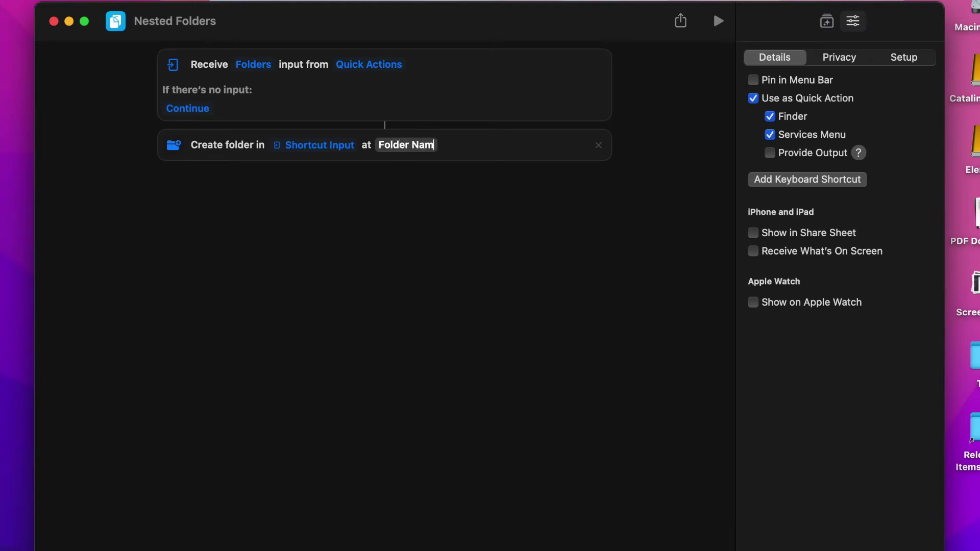
{"action": "type", "text": "e"}
{"action": "key", "text": "BackSpace"}
{"action": "key", "text": "BackSpace"}
{"action": "key", "text": "BackSpace"}
{"action": "key", "text": "BackSpace"}
{"action": "key", "text": "BackSpace"}
{"action": "key", "text": "BackSpace"}
{"action": "key", "text": "BackSpace"}
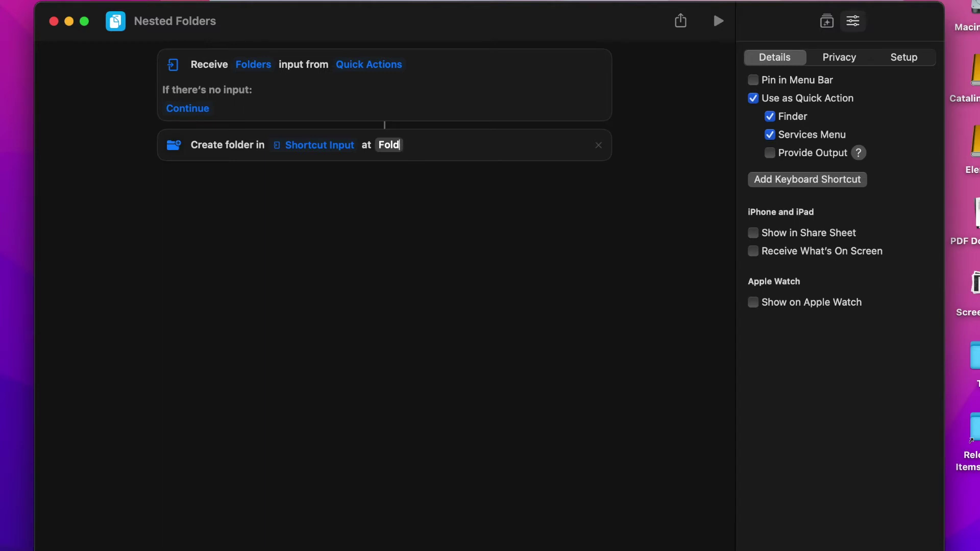
{"action": "key", "text": "BackSpace"}
{"action": "key", "text": "BackSpace"}
{"action": "key", "text": "BackSpace"}
{"action": "key", "text": "BackSpace"}
{"action": "left_click", "coordinate": [389, 146]}
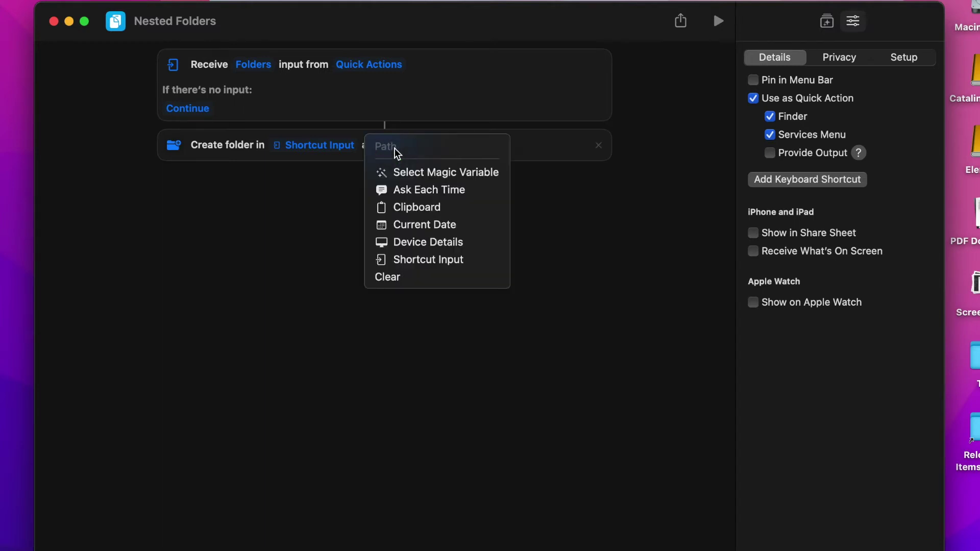
{"action": "left_click", "coordinate": [417, 194]}
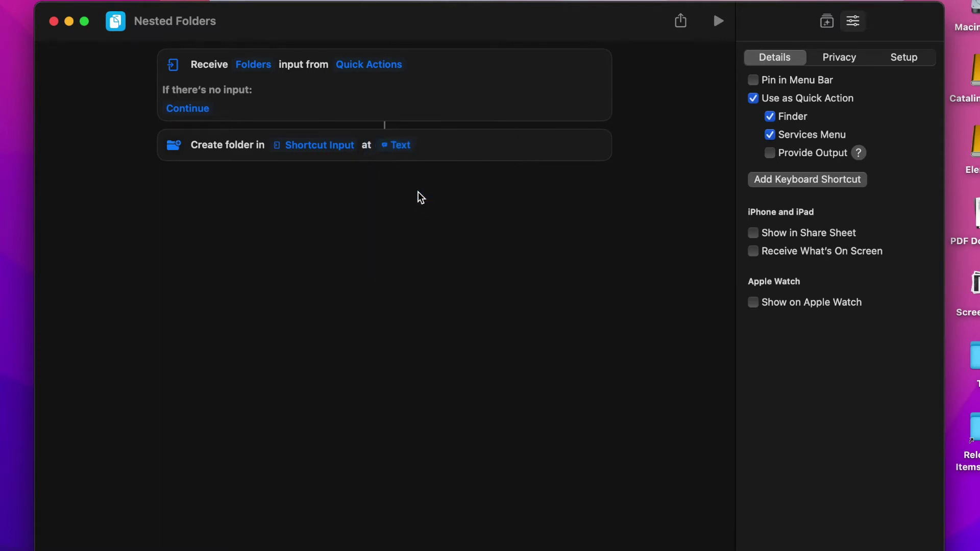
{"action": "left_click", "coordinate": [402, 148]}
{"action": "type", "text": "N"}
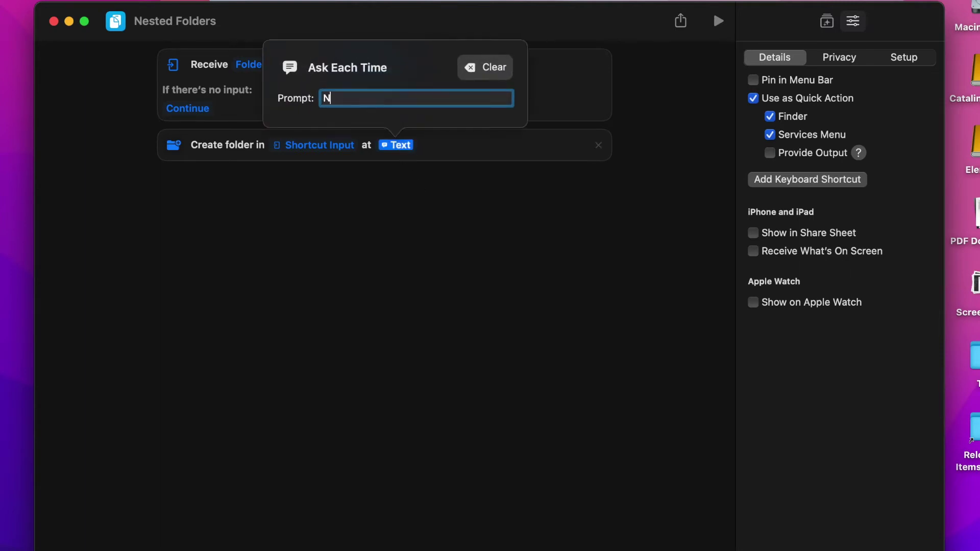
{"action": "type", "text": "ame the Folder here"}
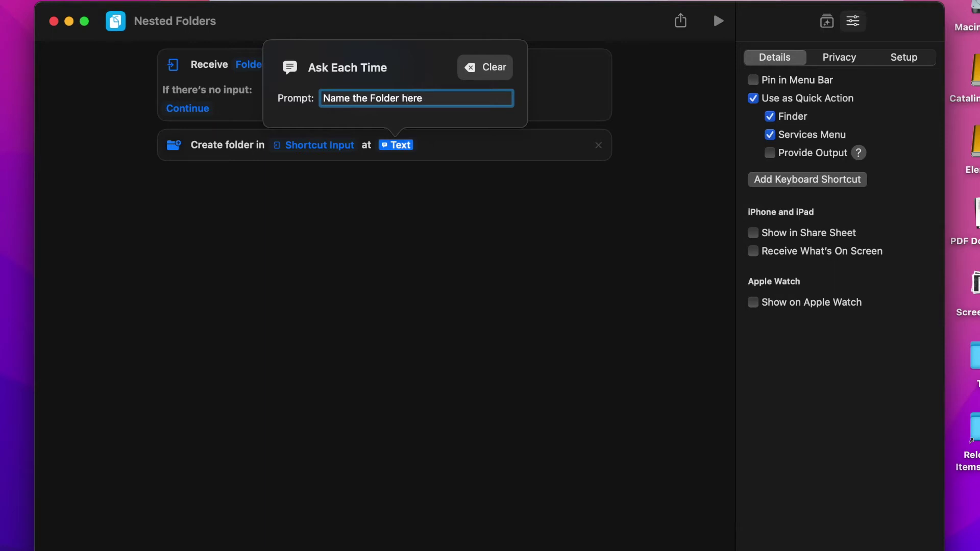
{"action": "left_click", "coordinate": [412, 206]}
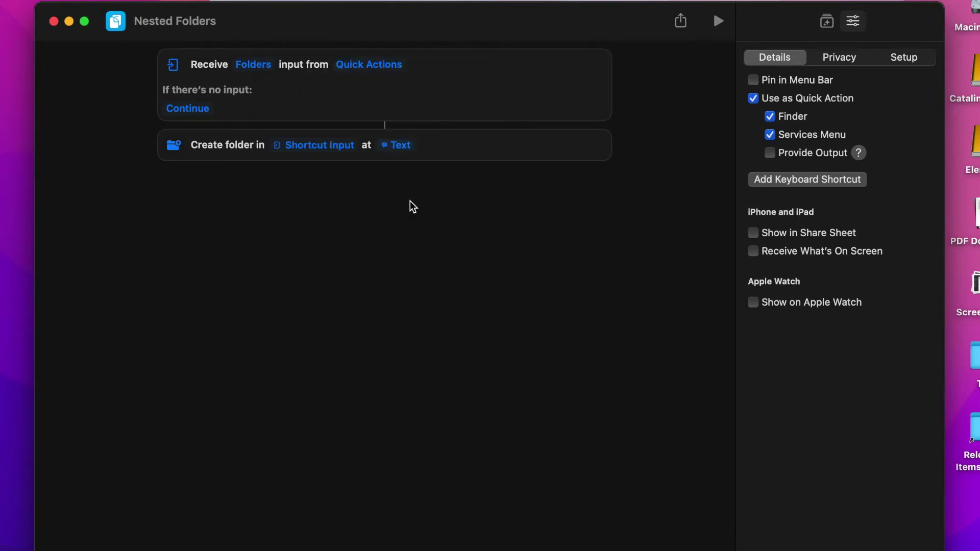
{"action": "left_click", "coordinate": [823, 24]}
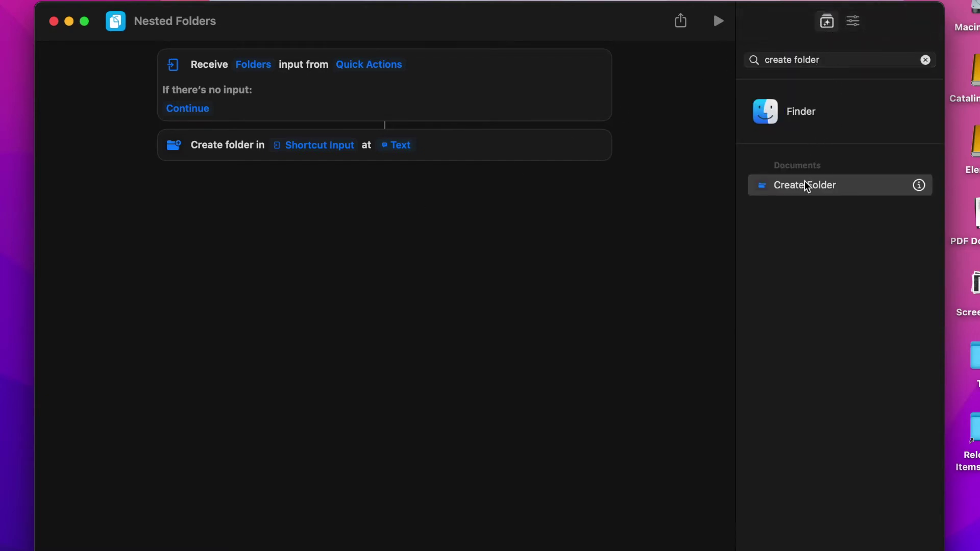
{"action": "left_click_drag", "start_coordinate": [806, 185], "coordinate": [396, 260]}
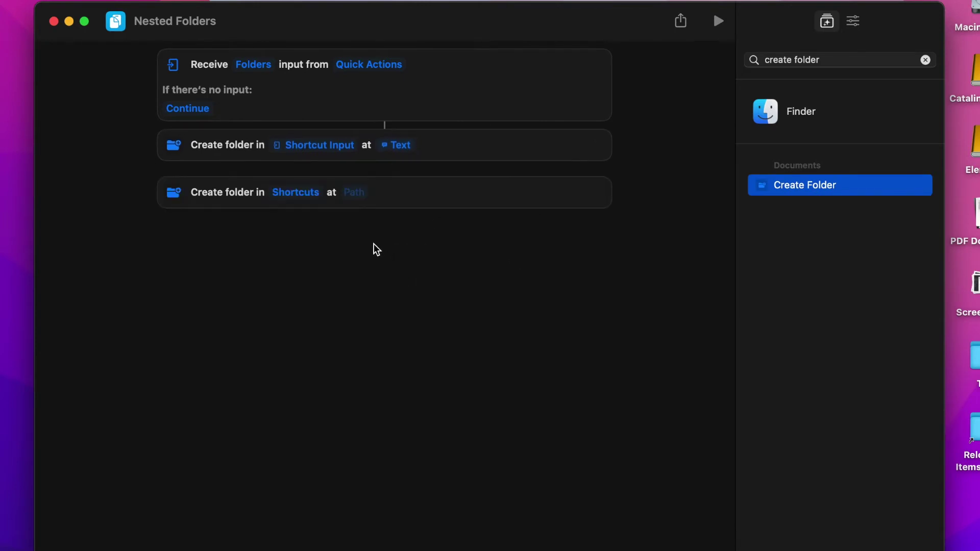
Set the second Create Folder action's location to the Created Folder magic variable.
{"action": "left_click", "coordinate": [308, 194]}
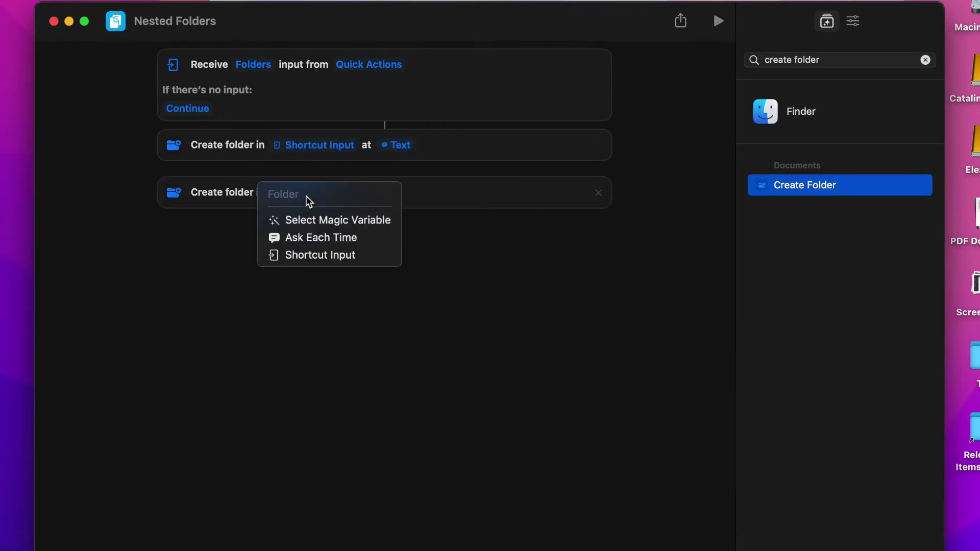
{"action": "left_click", "coordinate": [310, 221]}
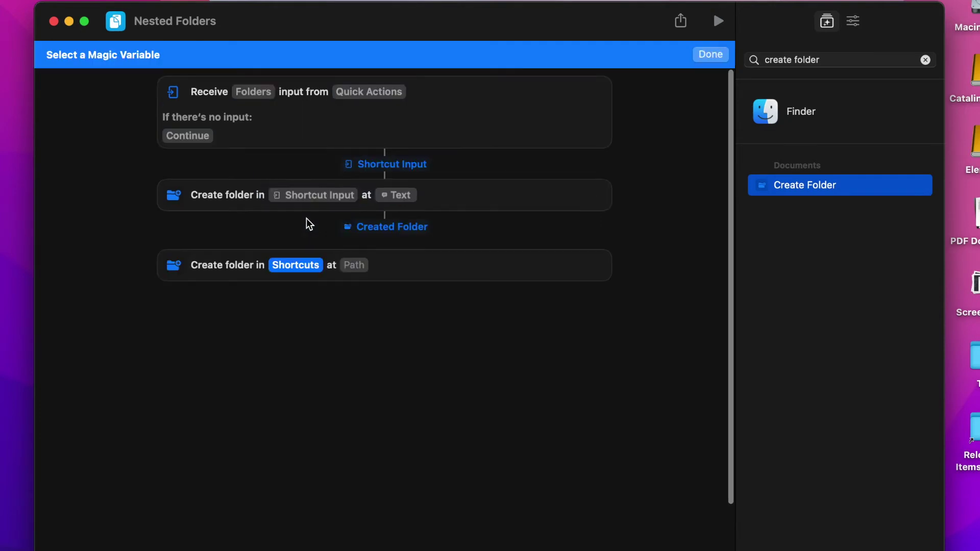
{"action": "left_click", "coordinate": [386, 228]}
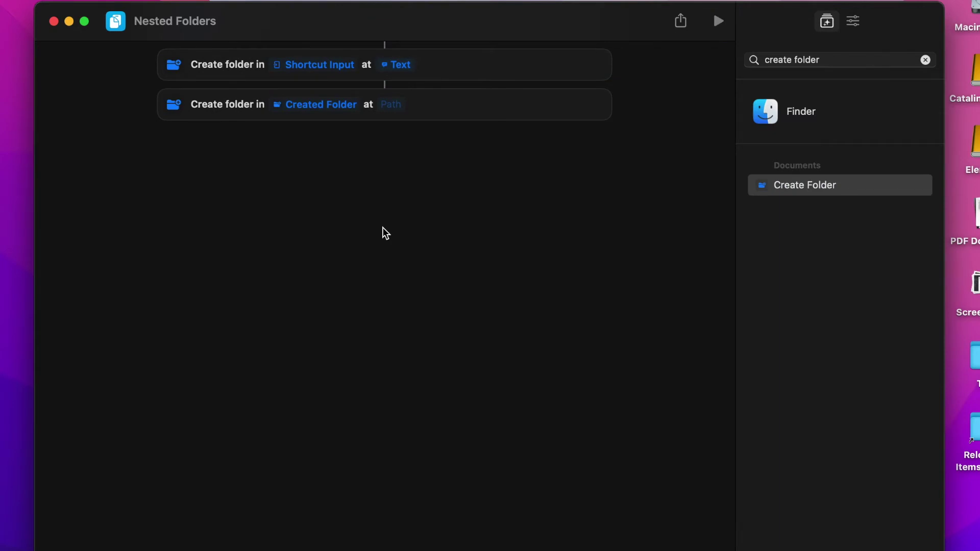
{"action": "scroll", "coordinate": [385, 234], "scroll_direction": "up", "scroll_amount": 3}
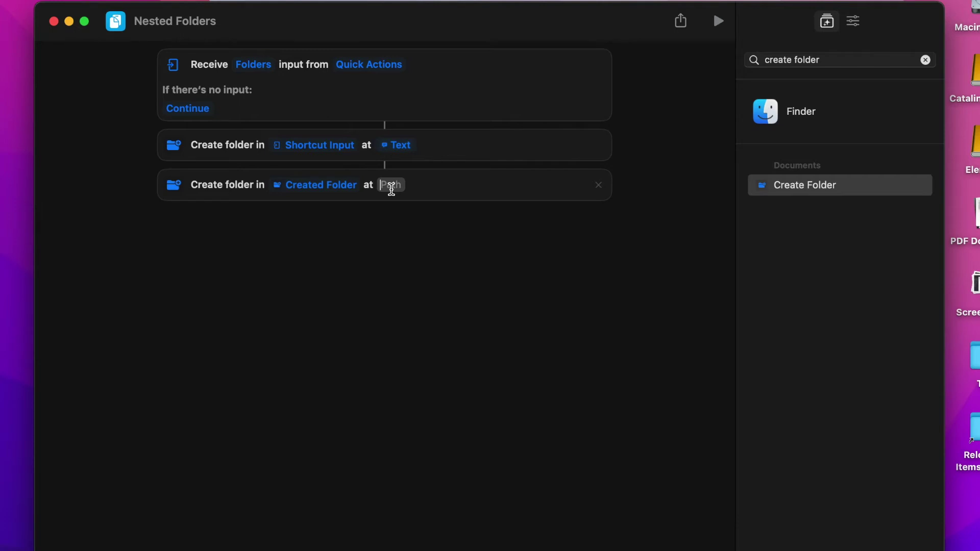
Name the second folder 'Audio' and recheck the name prompt's wording.
{"action": "type", "text": "Audio"}
{"action": "key", "text": "Return"}
{"action": "left_click", "coordinate": [396, 146]}
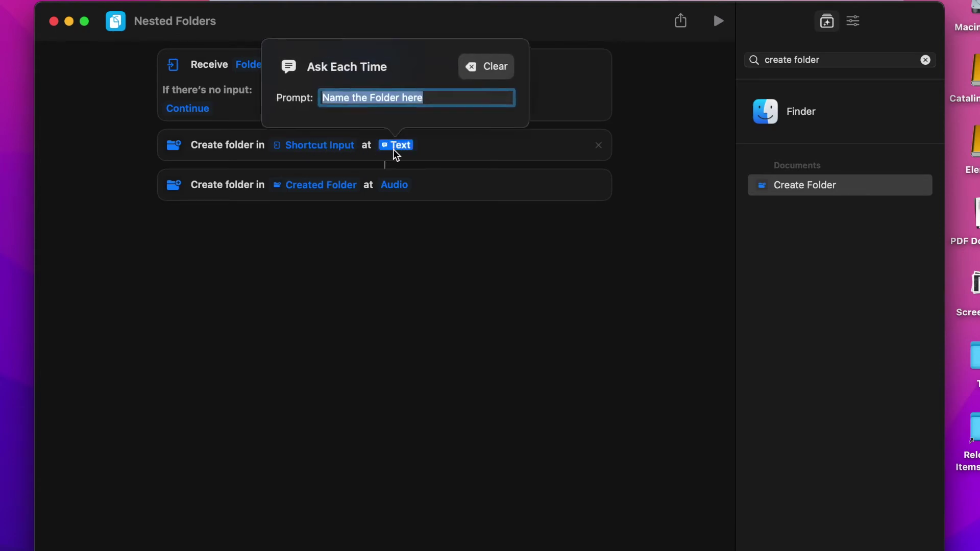
{"action": "left_click", "coordinate": [432, 243]}
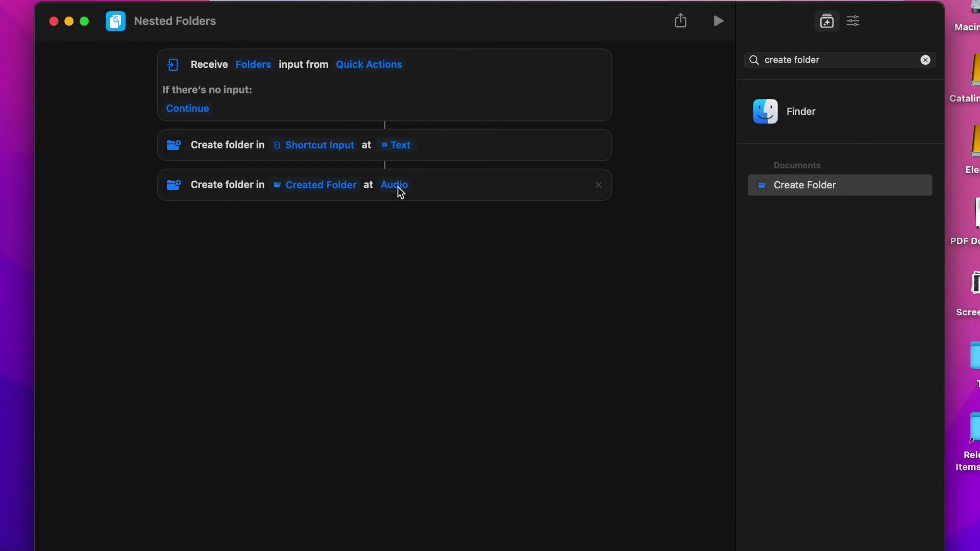
Duplicate the Audio step and rename the copy to 'Docs'.
{"action": "right_click", "coordinate": [450, 191]}
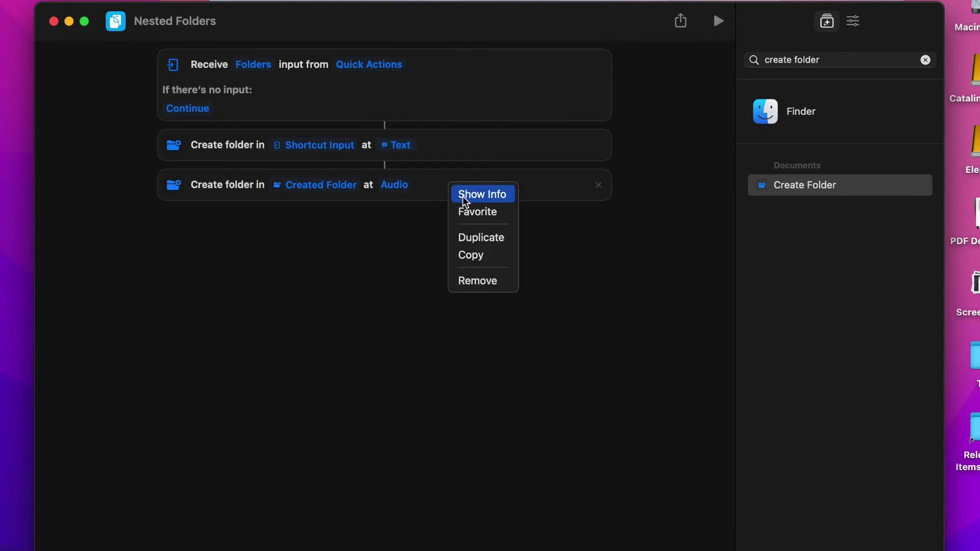
{"action": "left_click", "coordinate": [481, 239]}
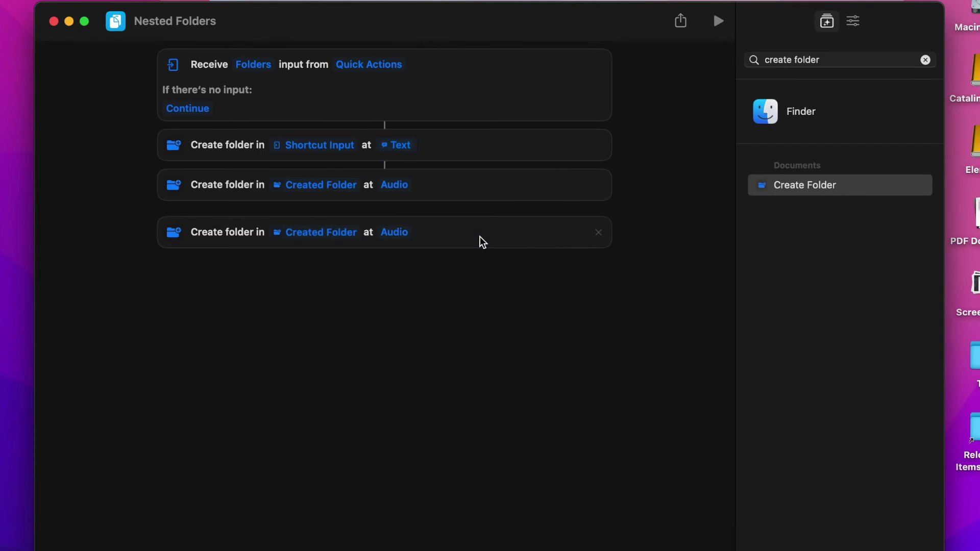
{"action": "double_click", "coordinate": [399, 234]}
{"action": "left_click", "coordinate": [399, 233]}
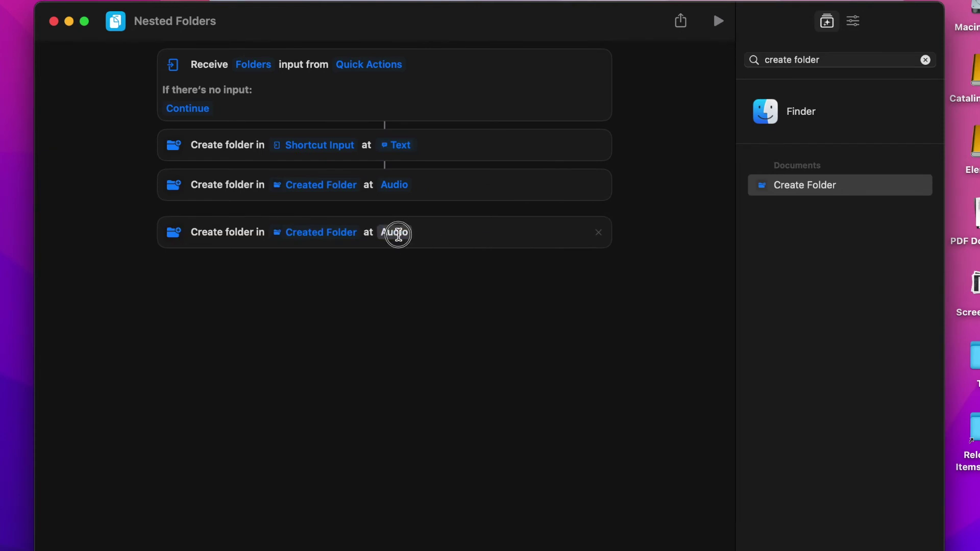
{"action": "key", "text": "BackSpace"}
{"action": "key", "text": "BackSpace"}
{"action": "key", "text": "BackSpace"}
{"action": "key", "text": "BackSpace"}
{"action": "key", "text": "BackSpace"}
{"action": "type", "text": "Docs"}
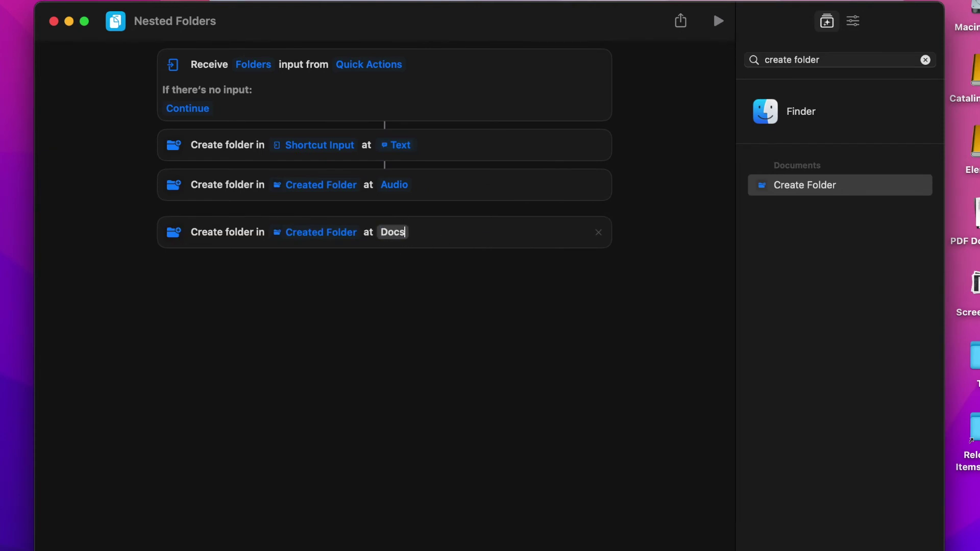
{"action": "key", "text": "Return"}
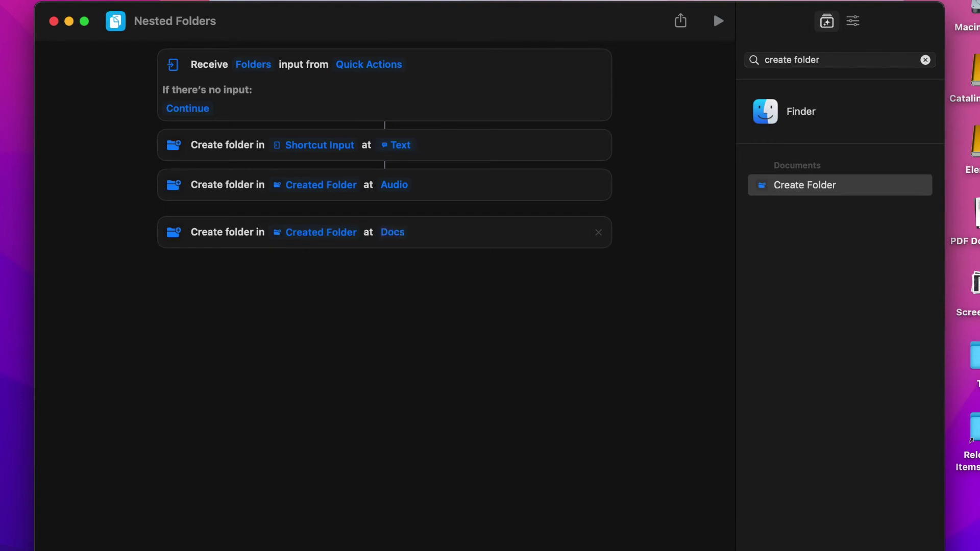
Make two more copies of the Audio step for the Video and Pics subfolders.
{"action": "right_click", "coordinate": [433, 192]}
{"action": "left_click", "coordinate": [459, 245]}
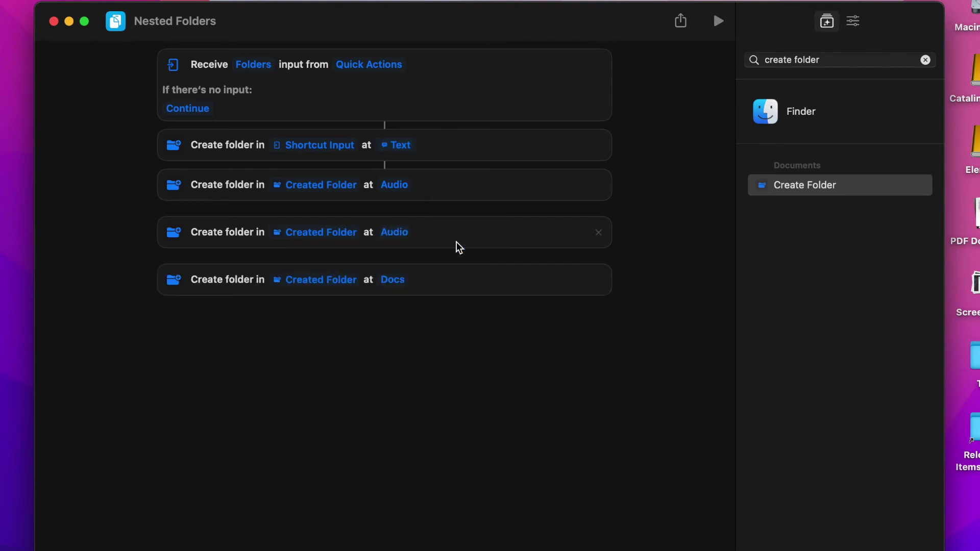
{"action": "right_click", "coordinate": [433, 196]}
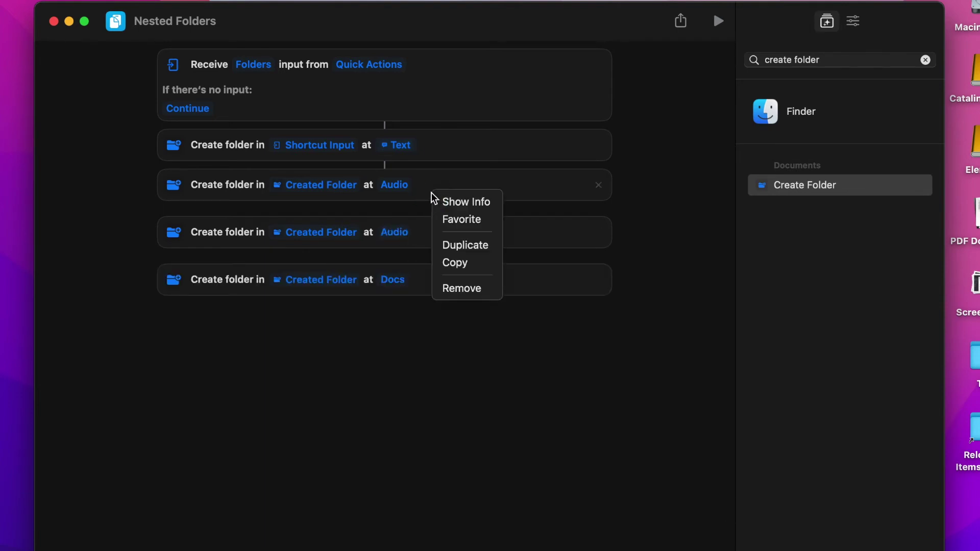
{"action": "left_click", "coordinate": [465, 249]}
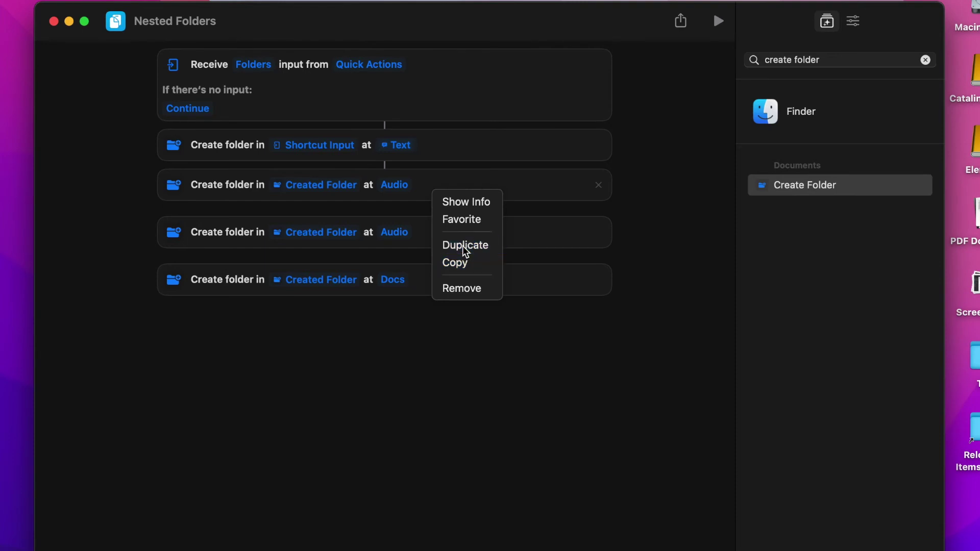
{"action": "left_click", "coordinate": [394, 233]}
{"action": "left_click", "coordinate": [394, 233]}
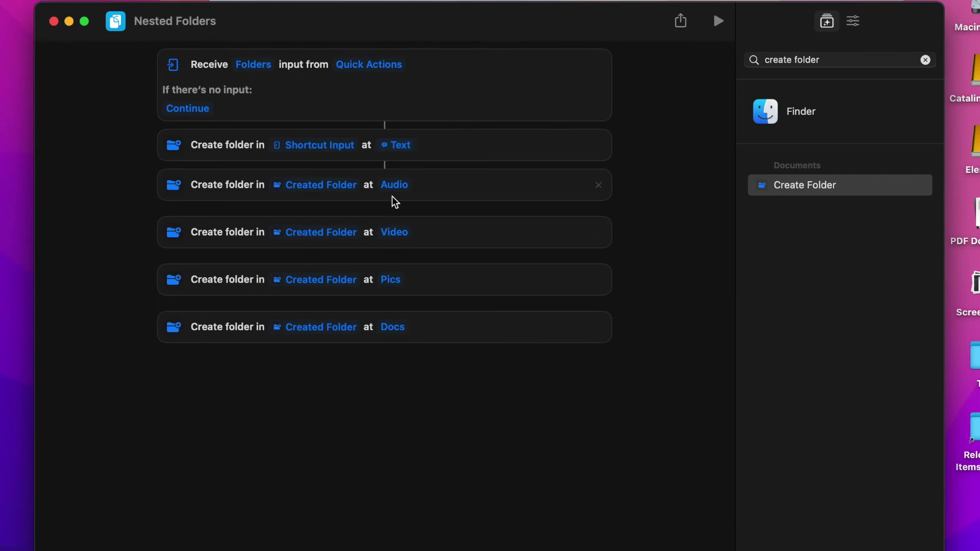
Set the Video action's location to the Created Folder magic variable.
{"action": "left_click", "coordinate": [336, 232]}
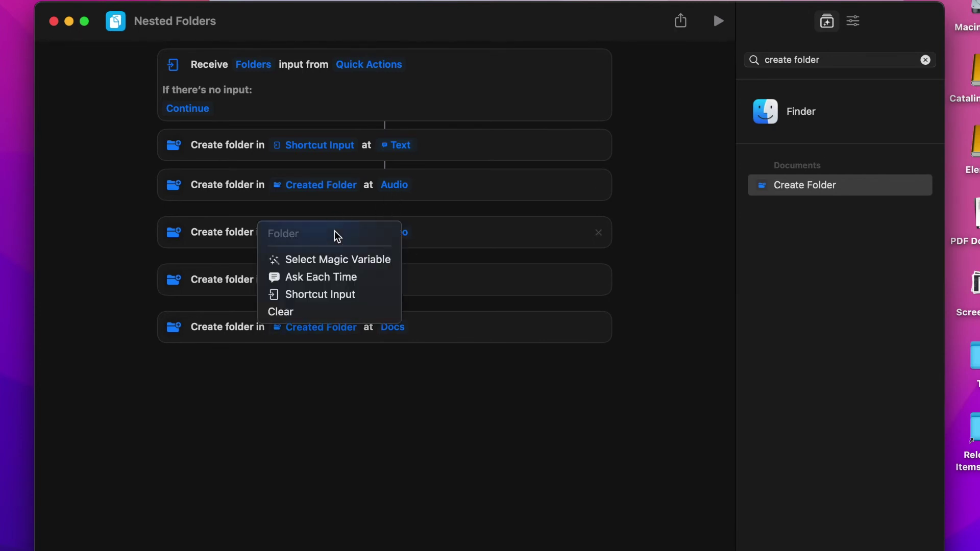
{"action": "left_click", "coordinate": [340, 260]}
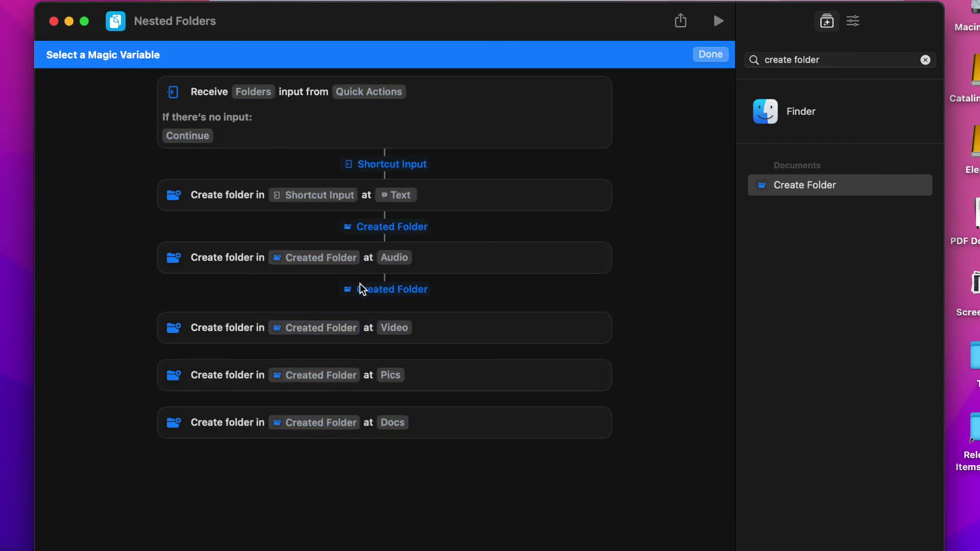
{"action": "left_click", "coordinate": [361, 289]}
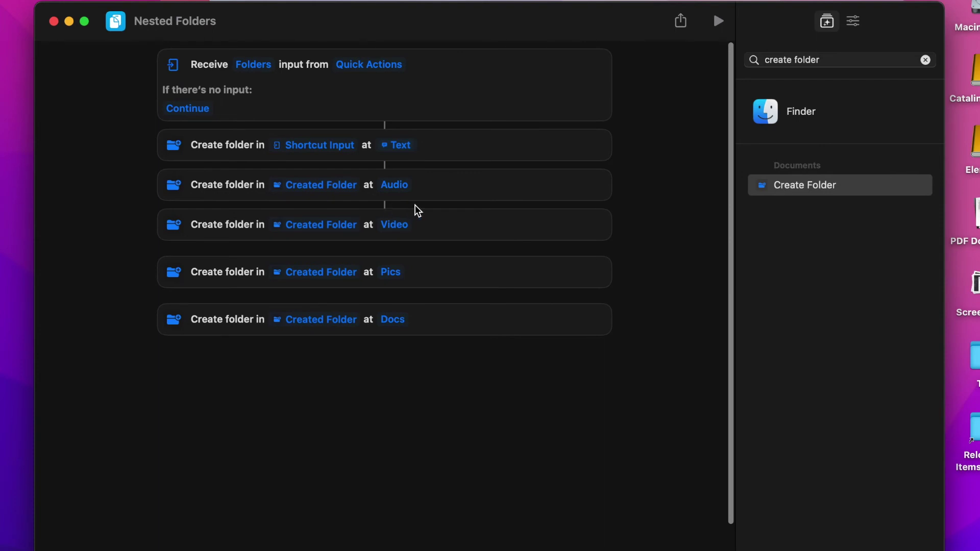
Search for the Comment action and view its details.
{"action": "left_click", "coordinate": [926, 60]}
{"action": "type", "text": "c"}
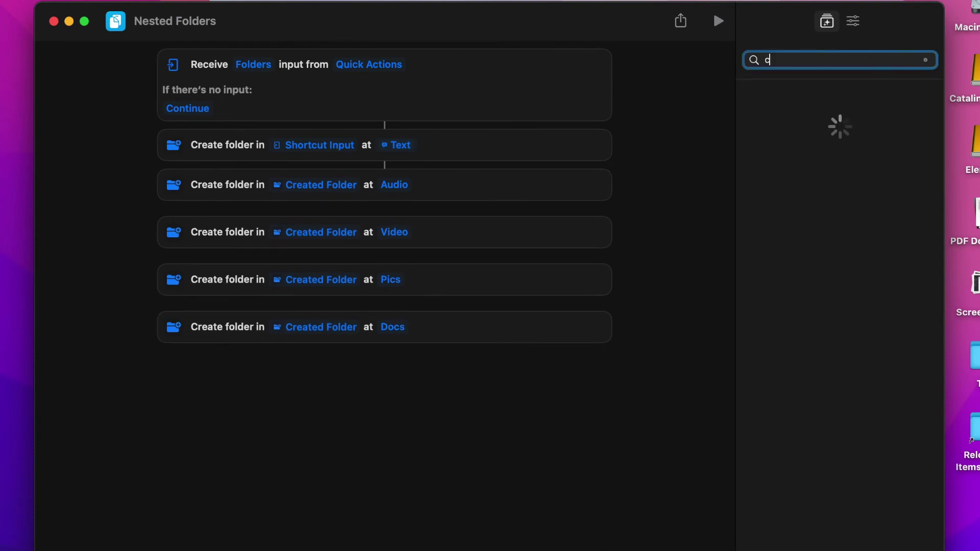
{"action": "type", "text": "omment"}
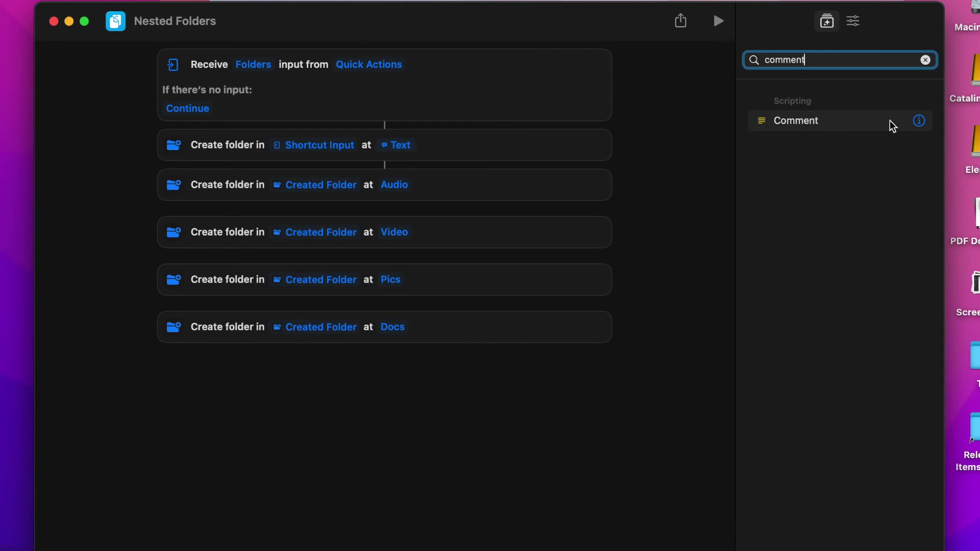
{"action": "left_click", "coordinate": [919, 123]}
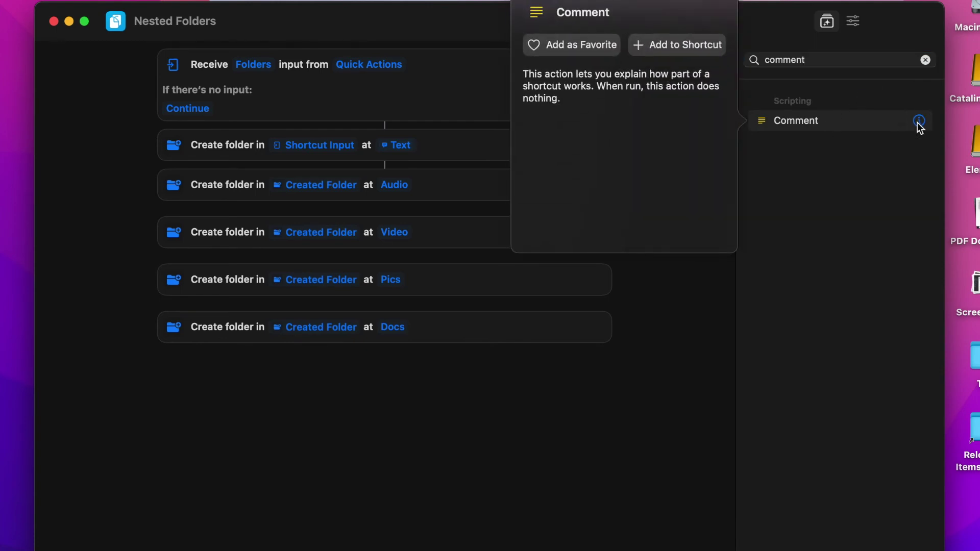
{"action": "key", "text": "Escape"}
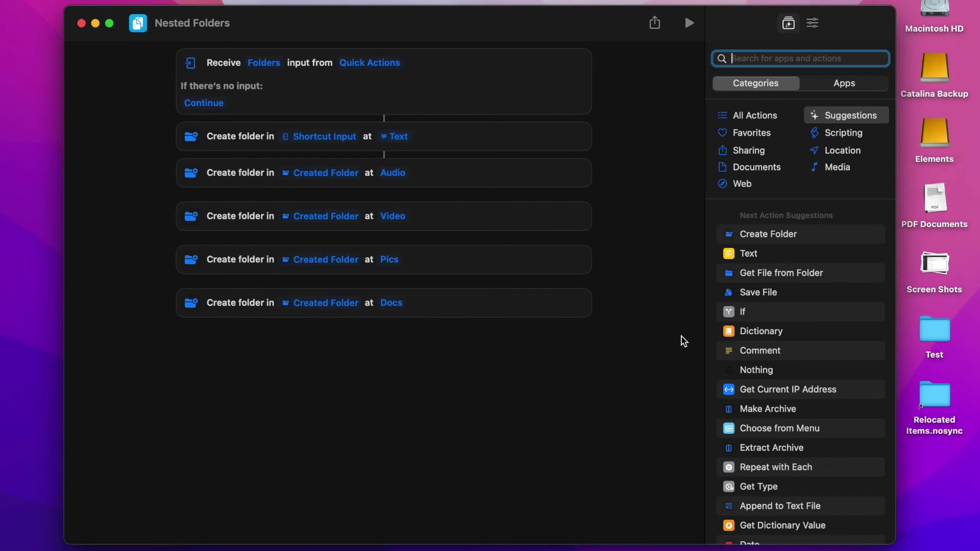
Run the Nested Folders quick action on the desktop Test folder, naming the new folder 'Local'.
{"action": "right_click", "coordinate": [932, 336]}
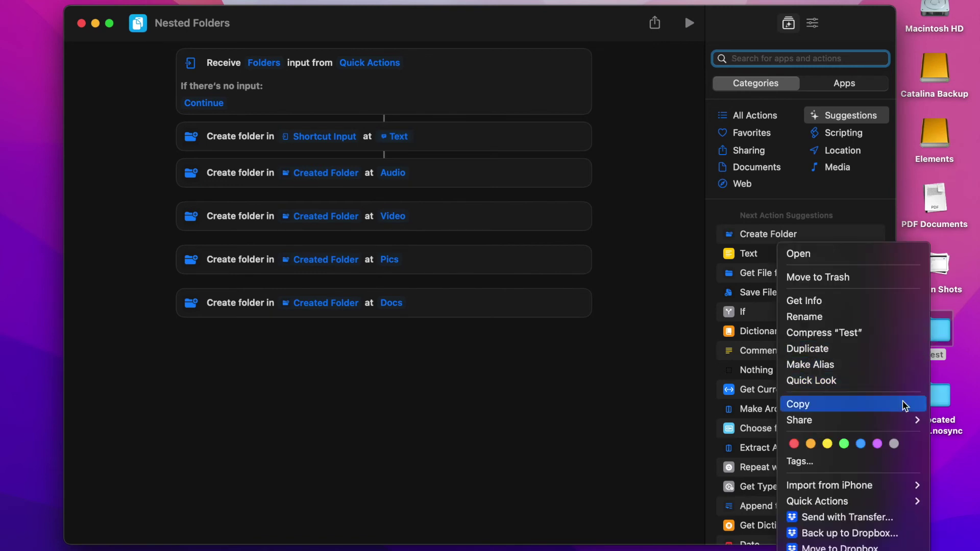
{"action": "mouse_move", "coordinate": [857, 503]}
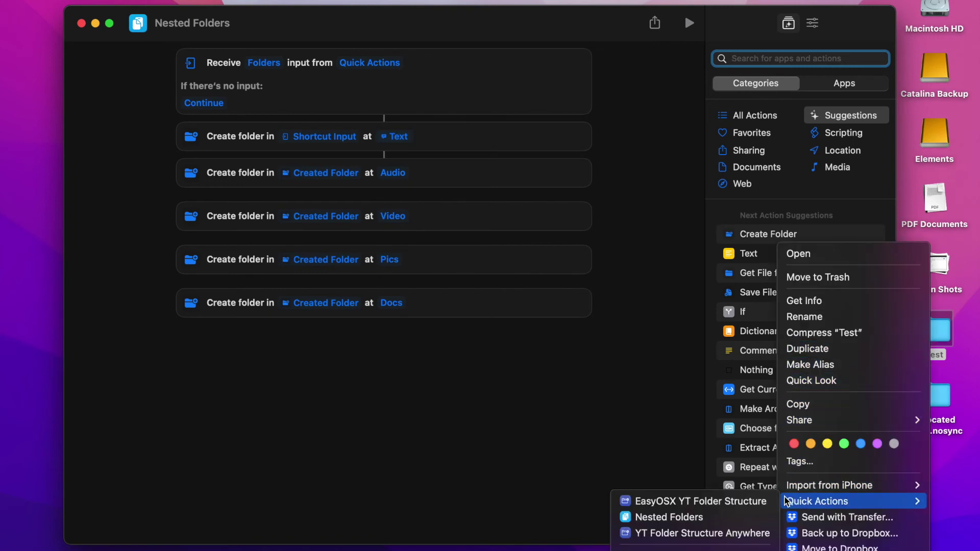
{"action": "left_click", "coordinate": [724, 518]}
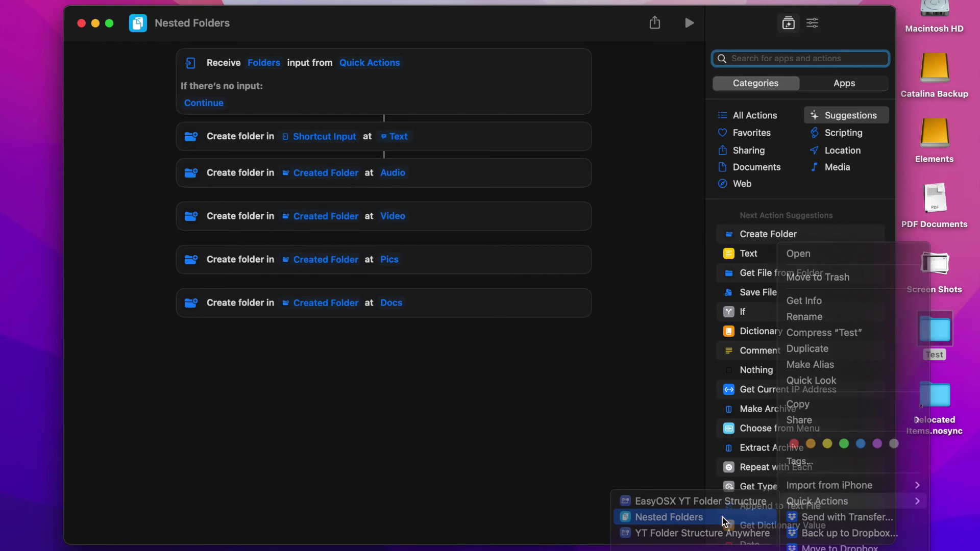
{"action": "type", "text": "Local"}
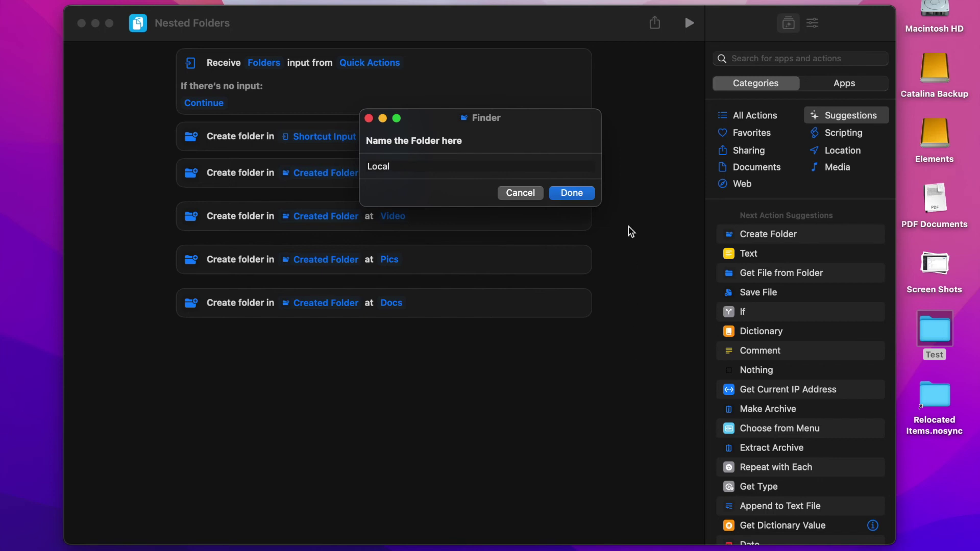
{"action": "left_click", "coordinate": [581, 196]}
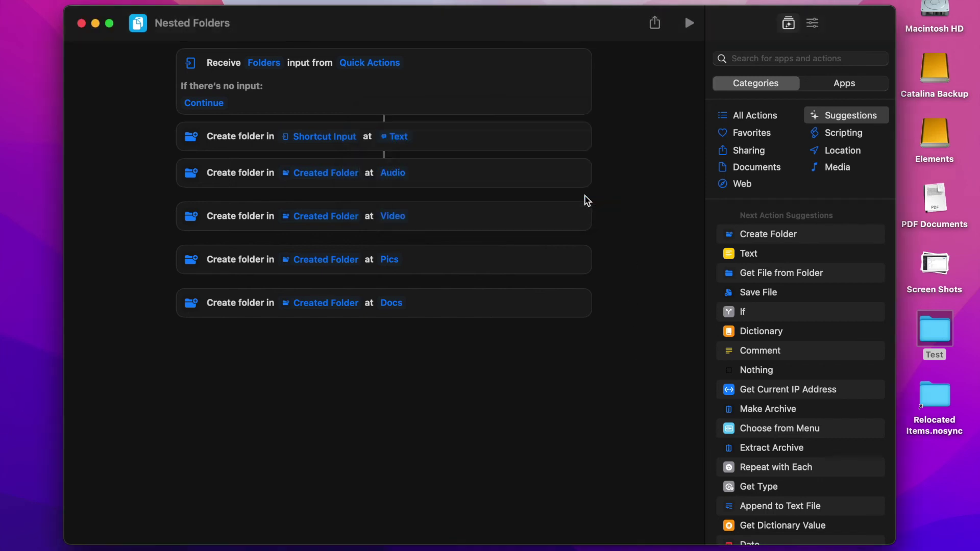
Open Test and expand Local to check its Audio, Docs, Pics and Video subfolders.
{"action": "double_click", "coordinate": [937, 339]}
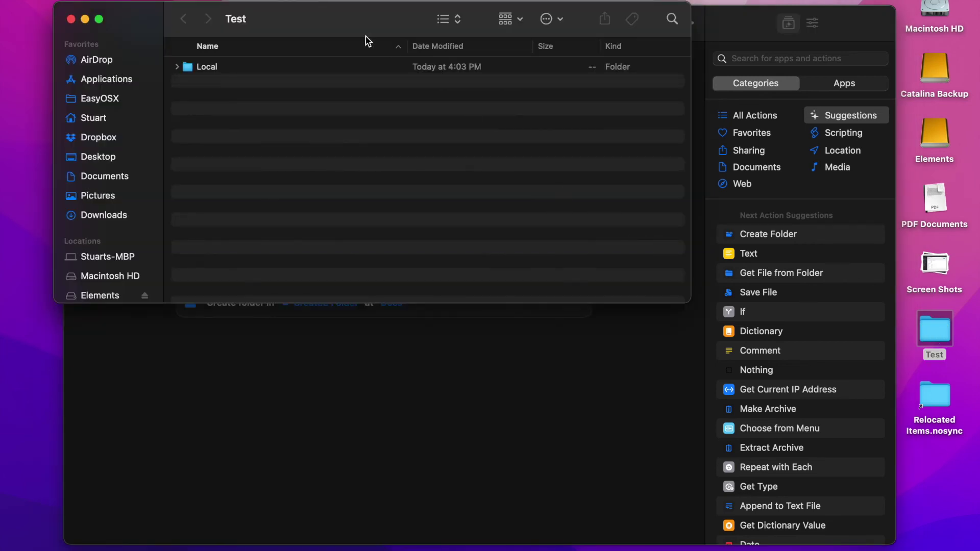
{"action": "left_click_drag", "start_coordinate": [344, 21], "coordinate": [397, 59]}
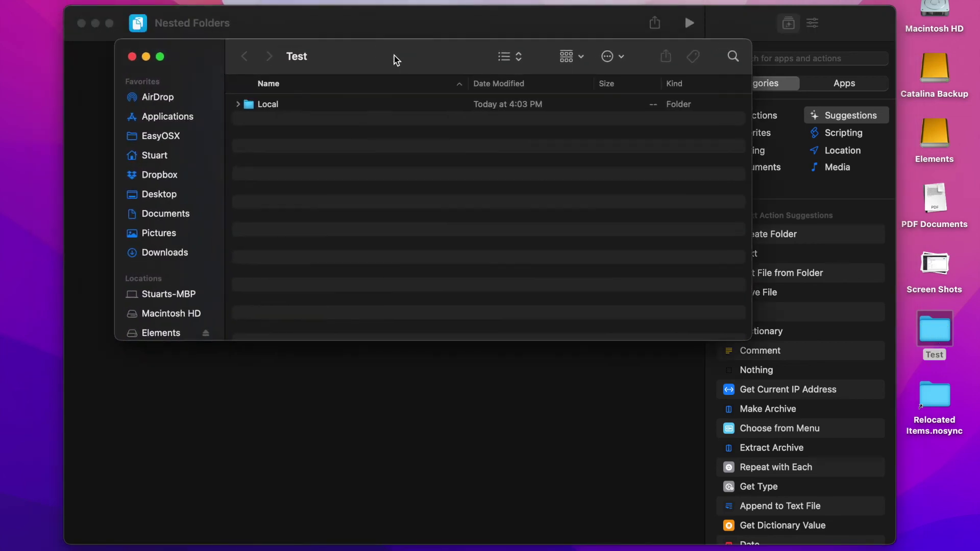
{"action": "left_click", "coordinate": [237, 106]}
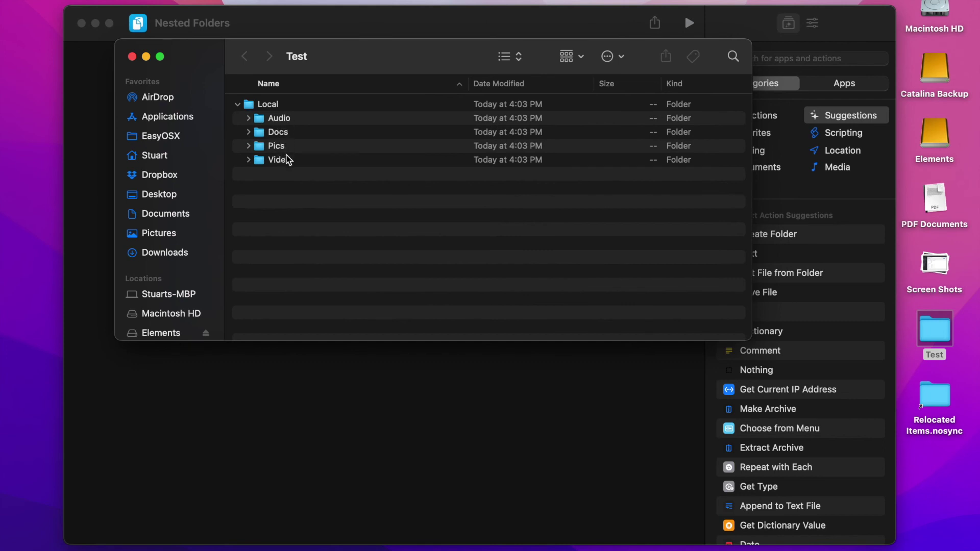
{"action": "left_click", "coordinate": [237, 106]}
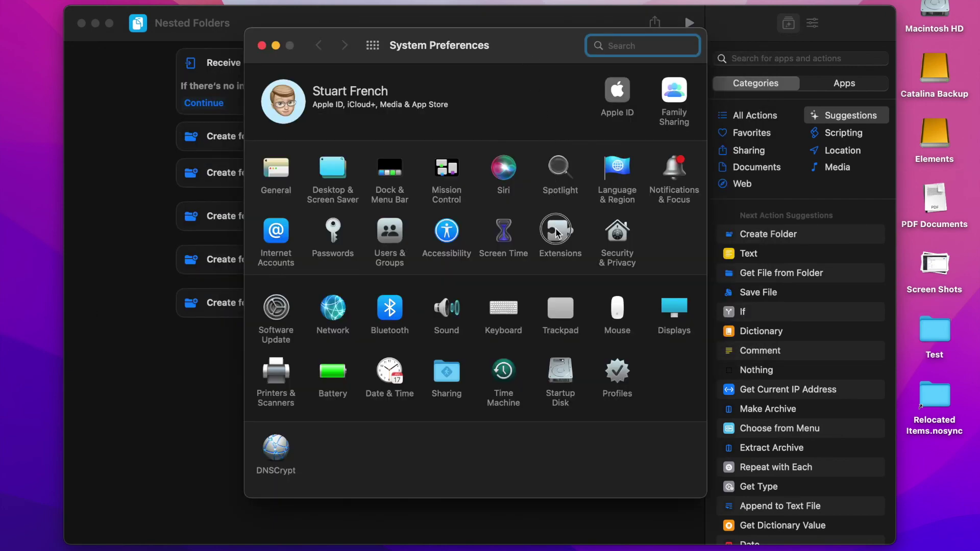
In Extensions > Finder, place Nested Folders below YT Folder Structure Anywhere, then close the settings.
{"action": "left_click", "coordinate": [558, 233]}
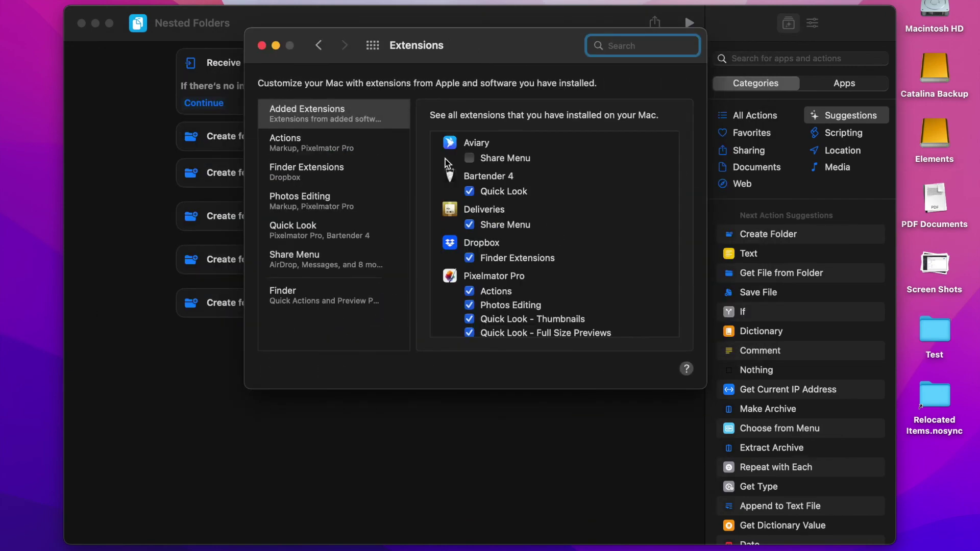
{"action": "left_click", "coordinate": [322, 299]}
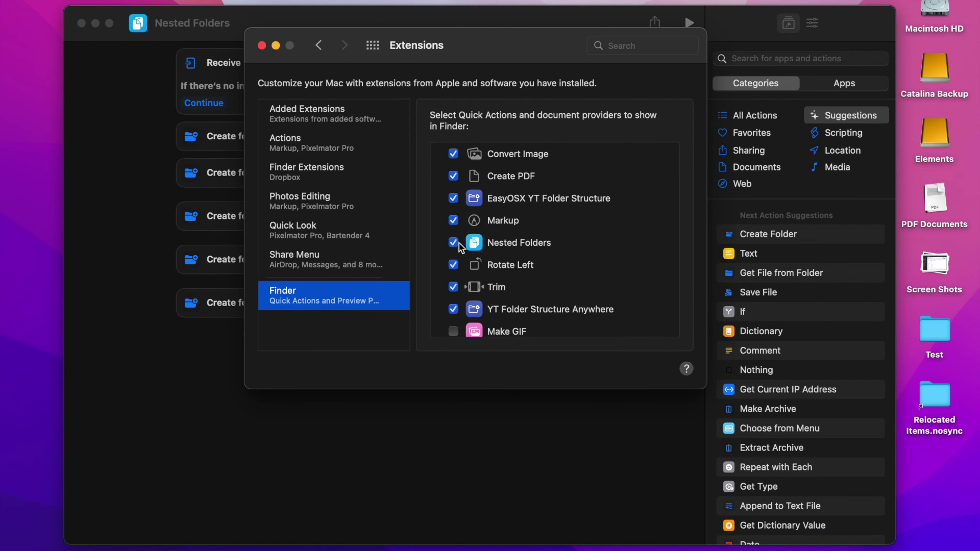
{"action": "left_click_drag", "start_coordinate": [453, 243], "coordinate": [454, 309]}
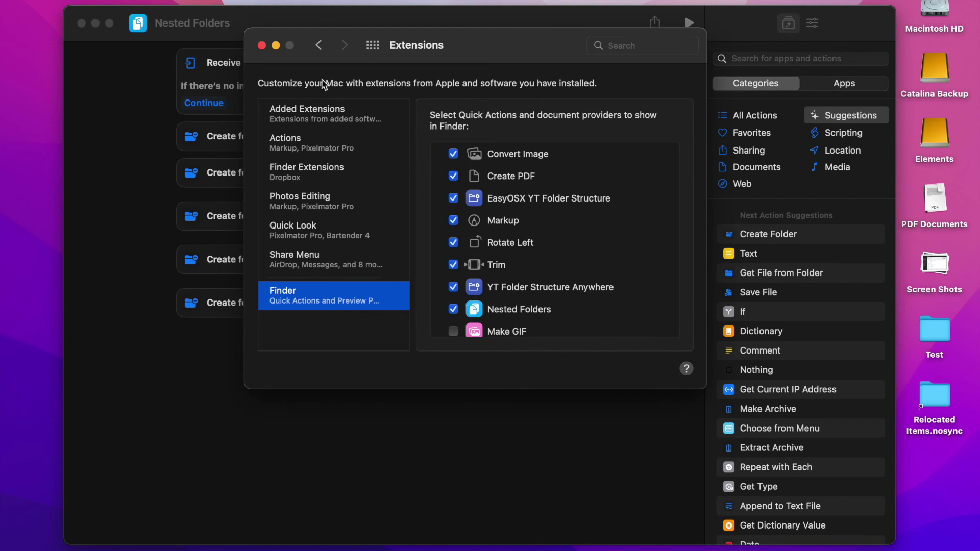
{"action": "left_click", "coordinate": [262, 45]}
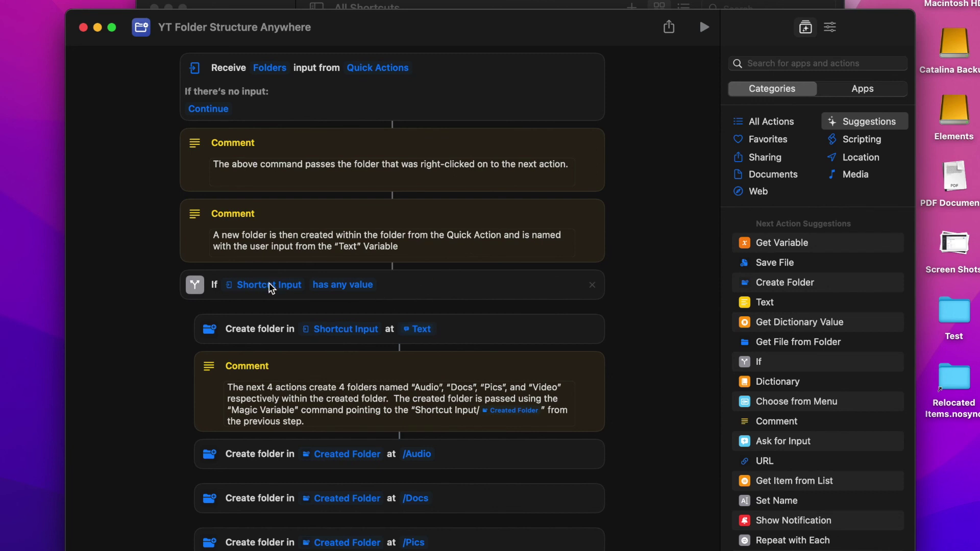
{"action": "scroll", "coordinate": [293, 289], "scroll_direction": "down", "scroll_amount": 5}
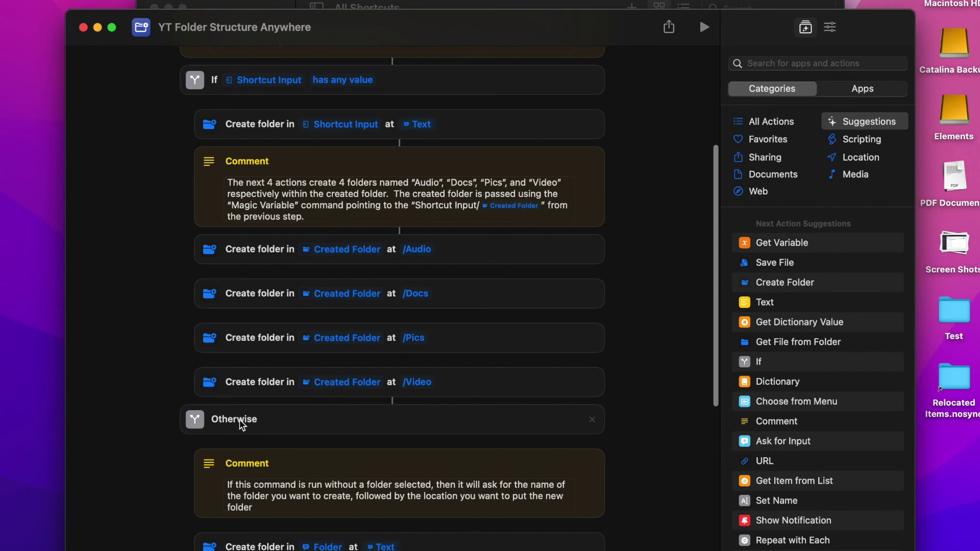
{"action": "scroll", "coordinate": [279, 385], "scroll_direction": "up", "scroll_amount": 5}
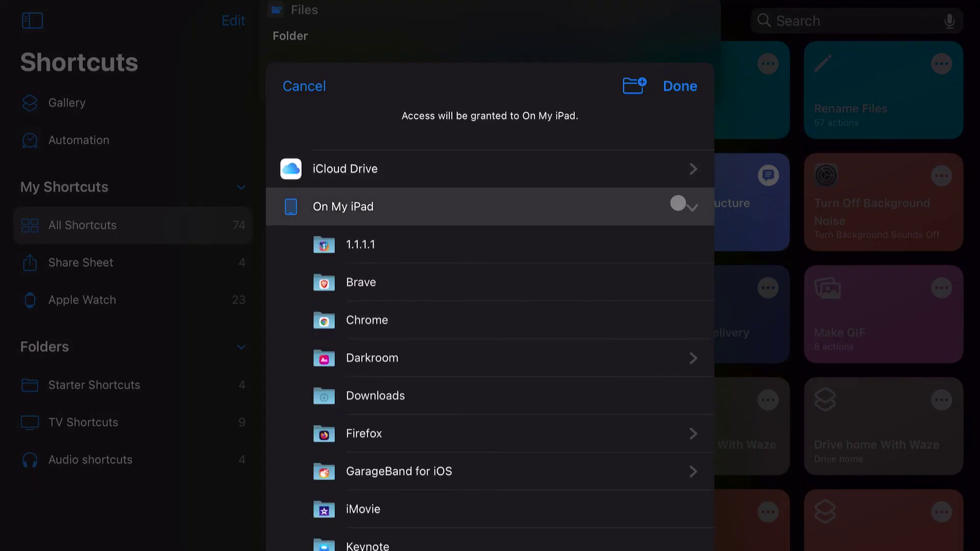
Confirm On My iPad as the destination folder.
{"action": "left_click", "coordinate": [681, 86]}
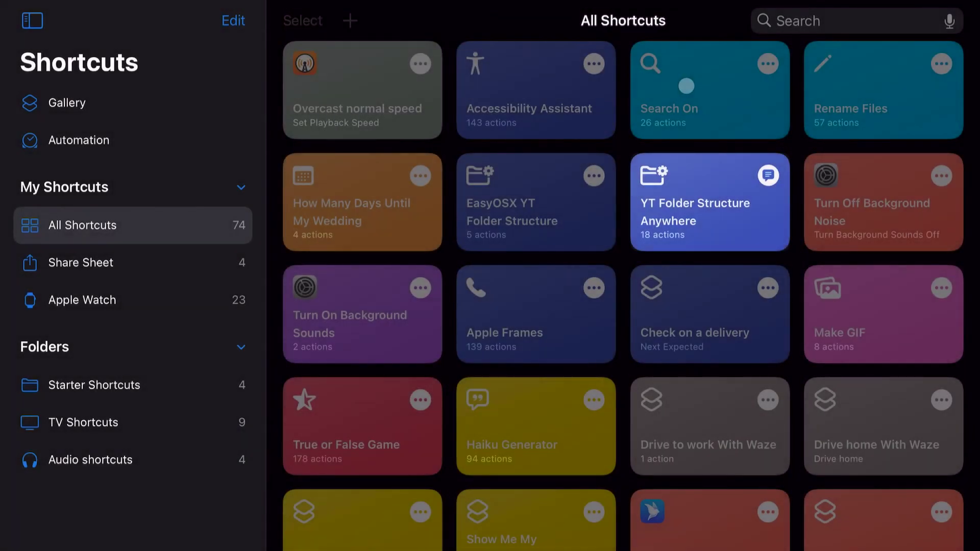